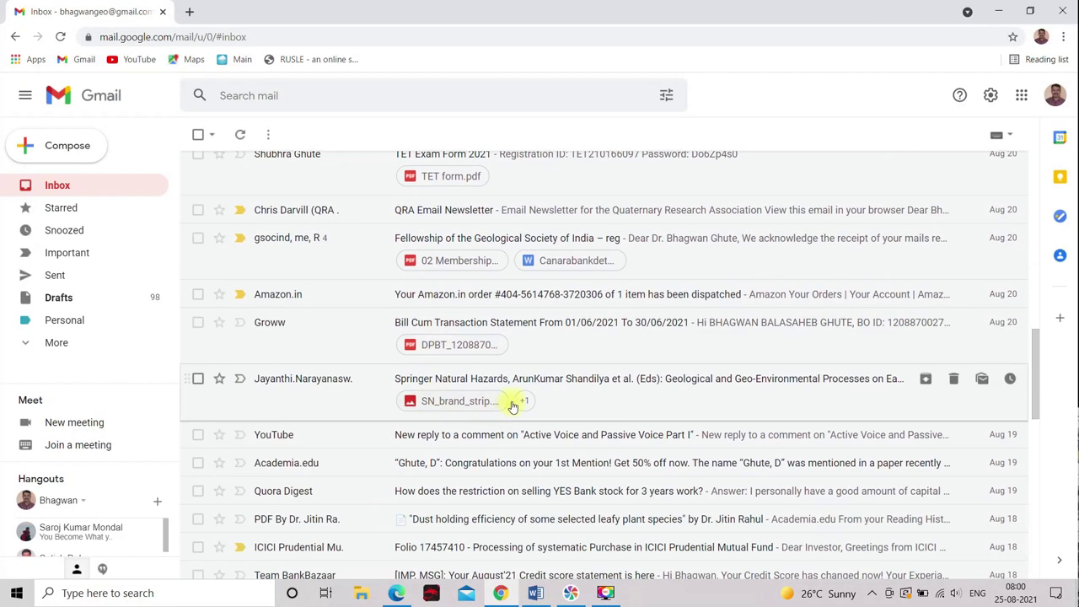
Open the Springer Natural Hazards email about the Chapter 20 proofs, read its proofing instructions and follow the proof link.
click(543, 380)
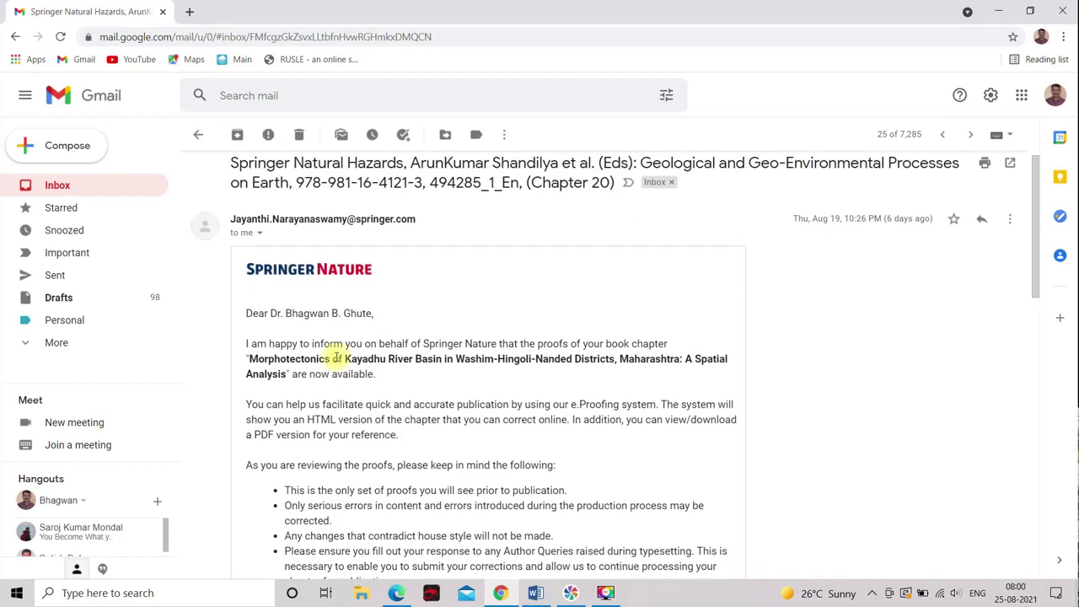
scroll(335, 356, down, 1)
scroll(335, 357, up, 1)
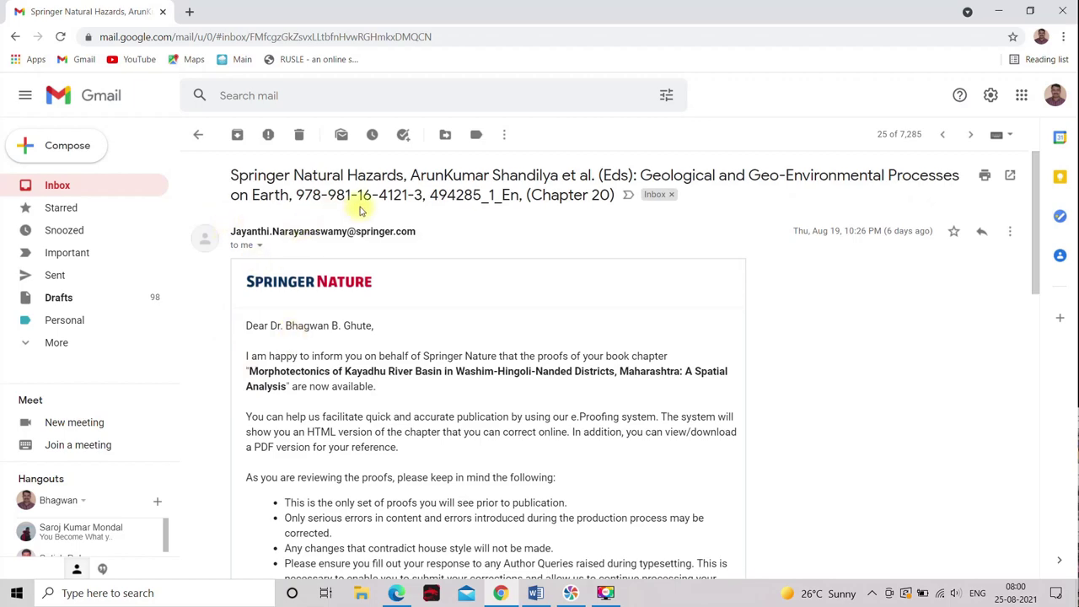
scroll(333, 244, down, 1)
scroll(320, 243, down, 1)
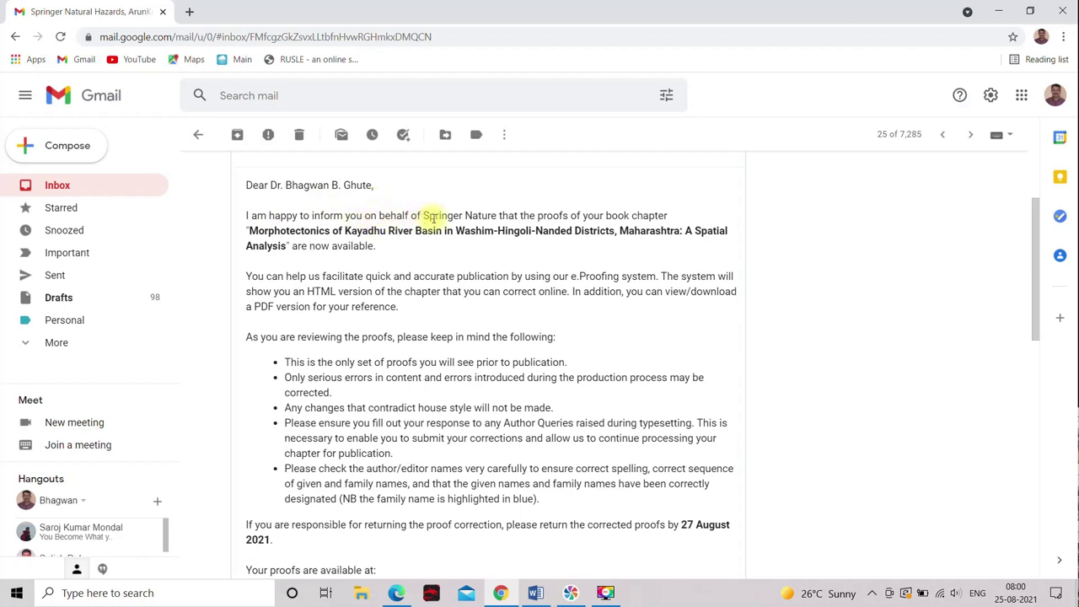
scroll(431, 218, down, 1)
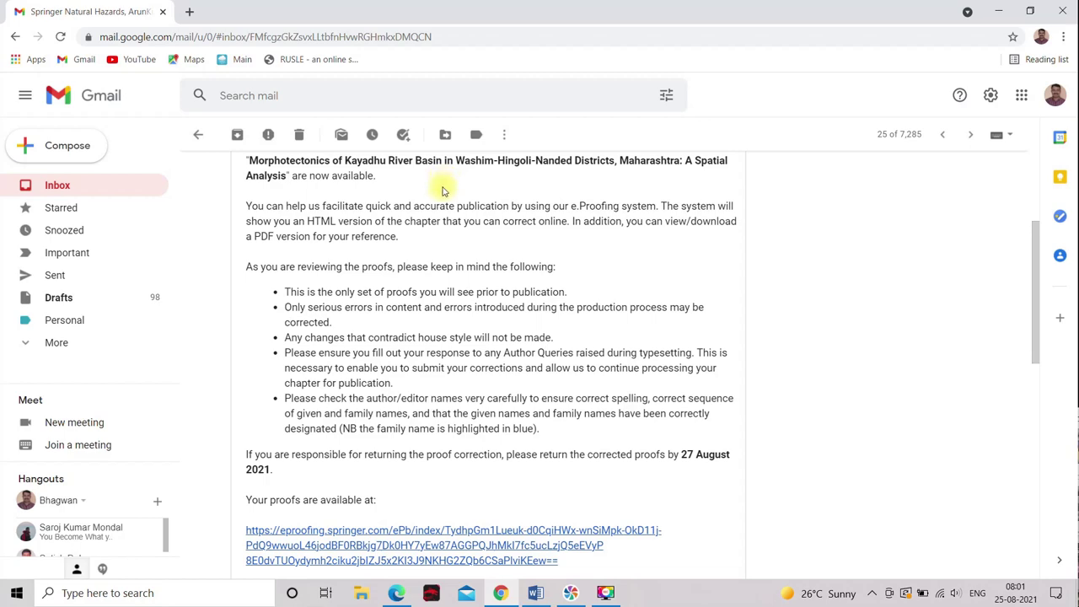
scroll(443, 190, down, 5)
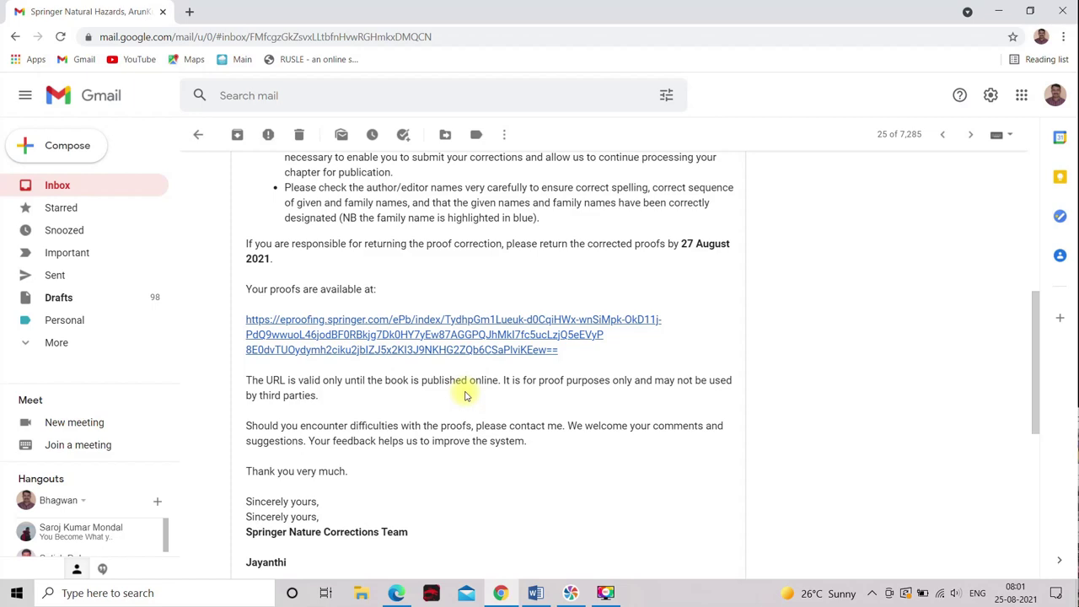
scroll(447, 362, up, 3)
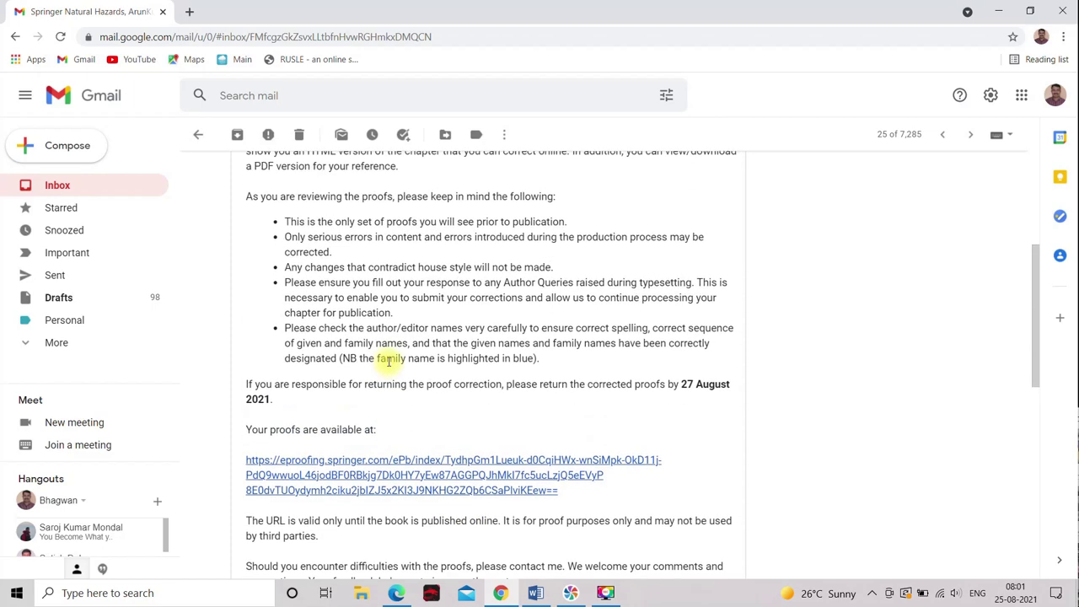
scroll(389, 360, down, 2)
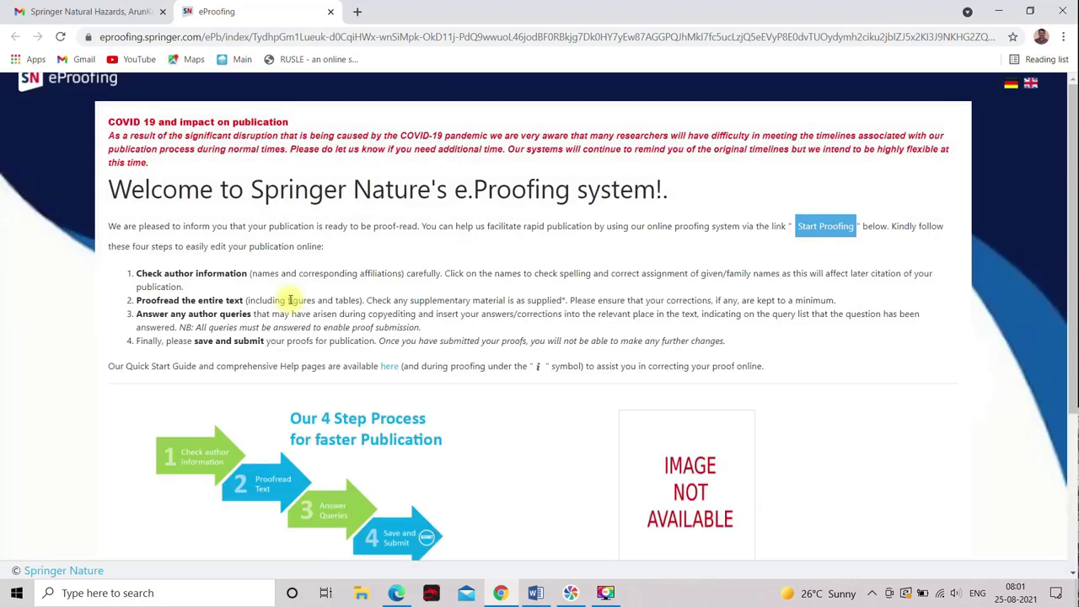
Review the four-step proofing process, start proofing and open Chapter 20 for correction.
scroll(290, 300, down, 1)
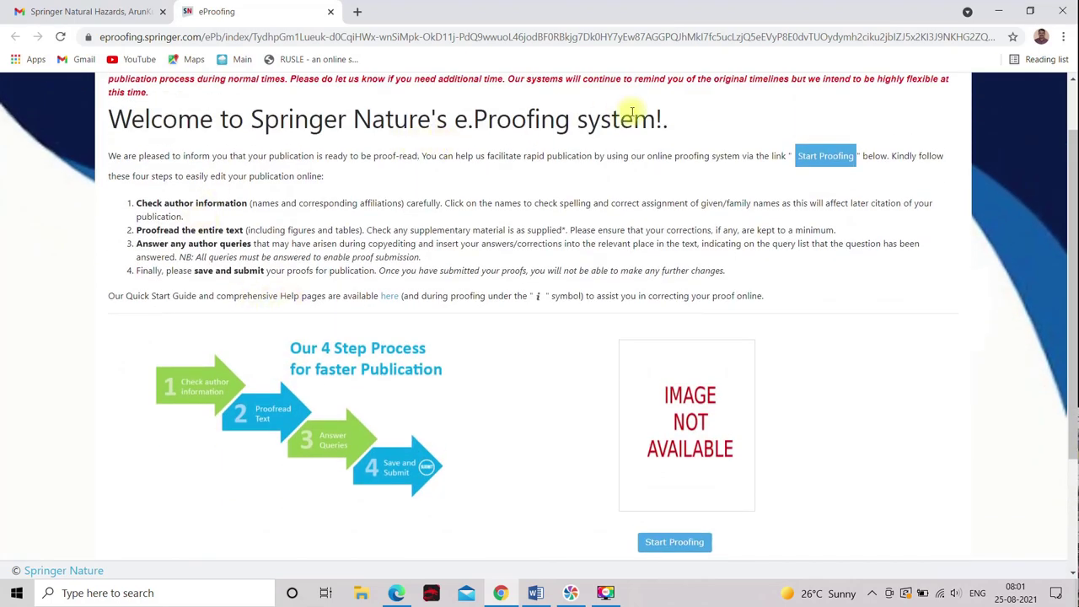
scroll(617, 116, down, 1)
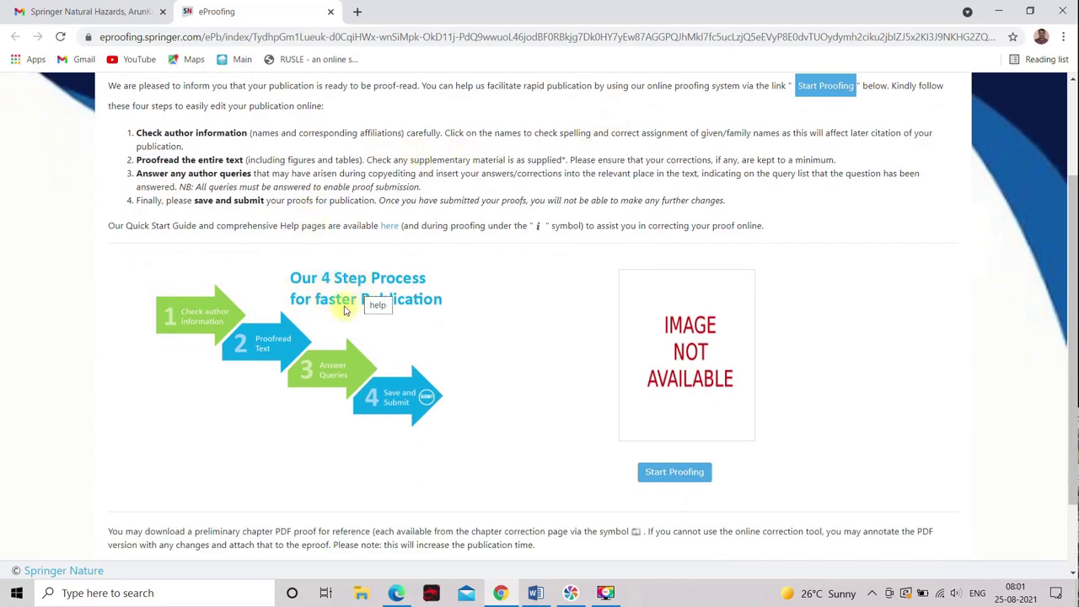
scroll(337, 319, down, 1)
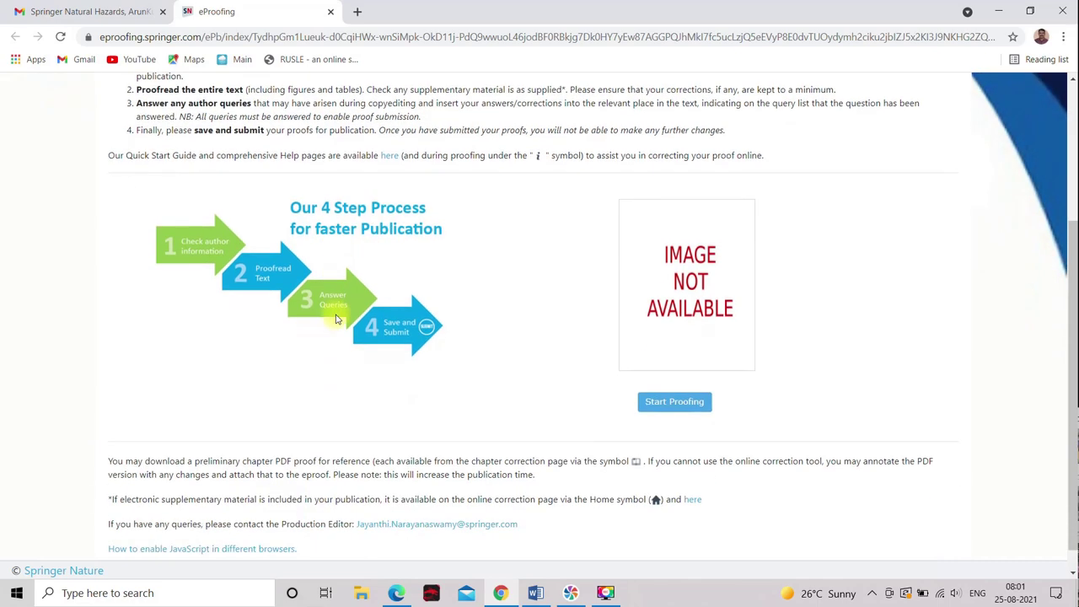
click(683, 403)
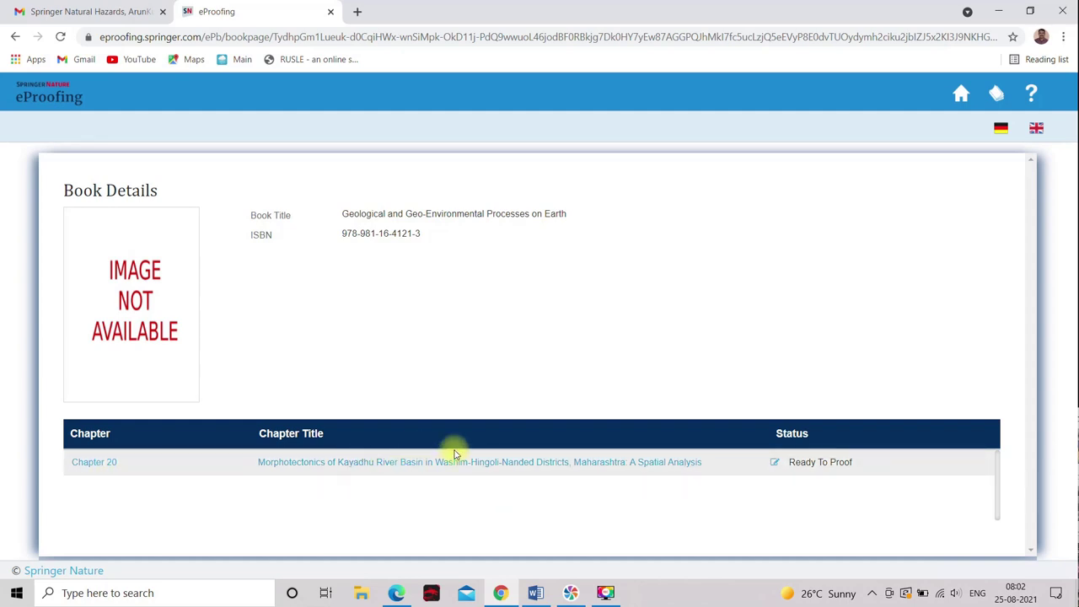
click(772, 461)
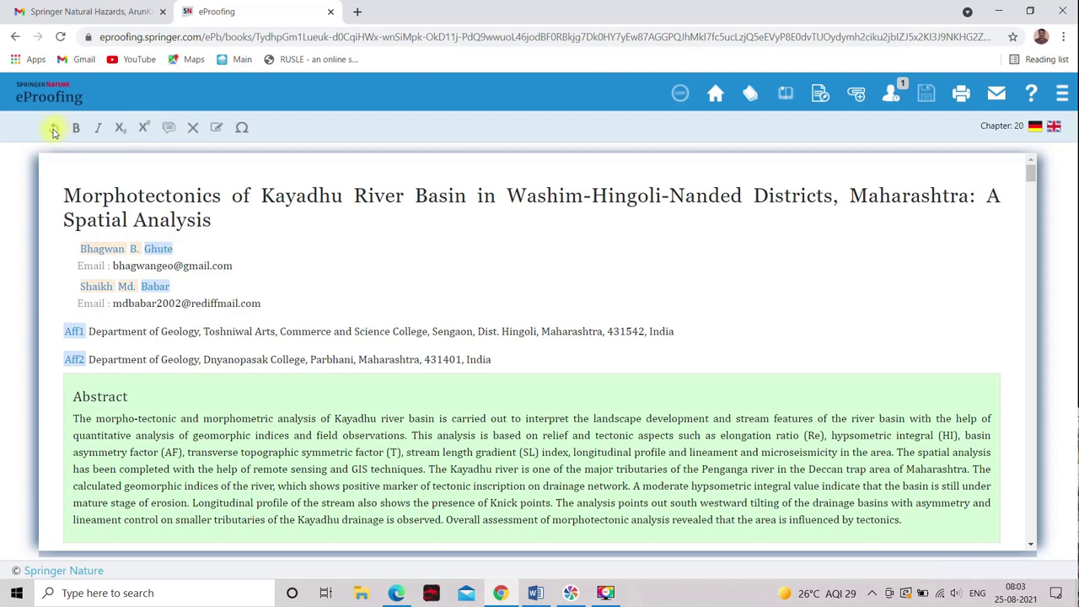
Examine the chapter's title, author details, affiliations, abstract and keywords in the proof.
click(232, 197)
scroll(609, 211, down, 3)
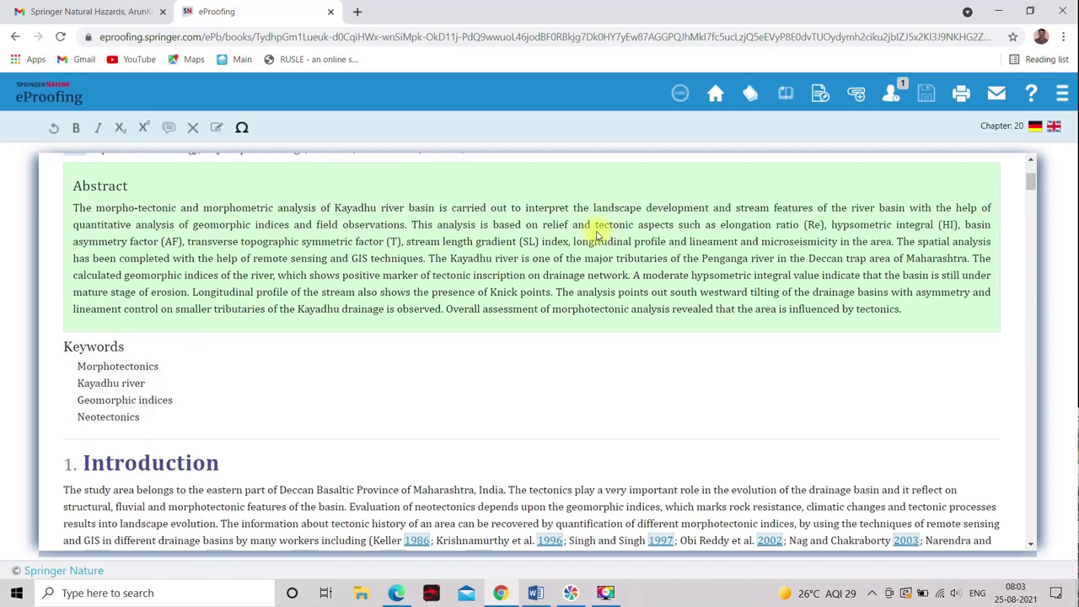
scroll(449, 285, up, 3)
scroll(442, 290, down, 1)
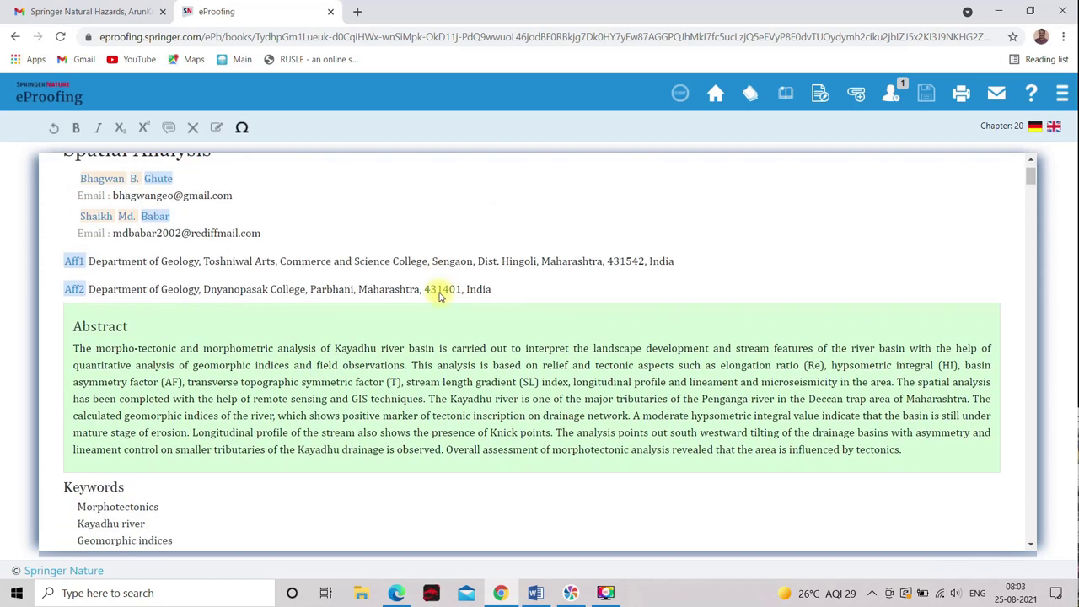
scroll(439, 293, up, 1)
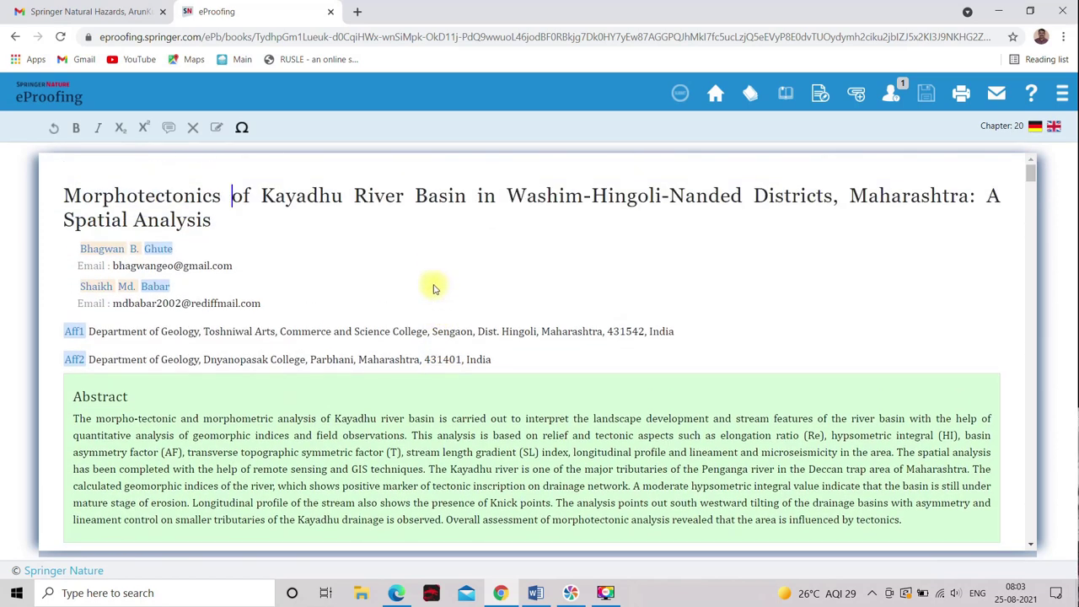
scroll(432, 289, down, 3)
scroll(459, 289, down, 2)
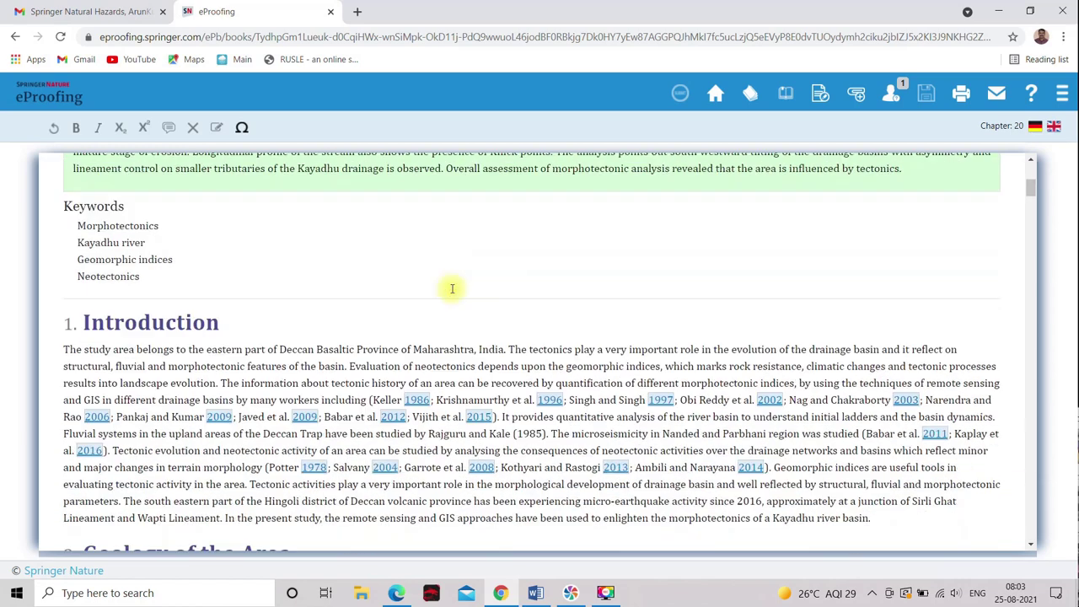
scroll(452, 289, up, 2)
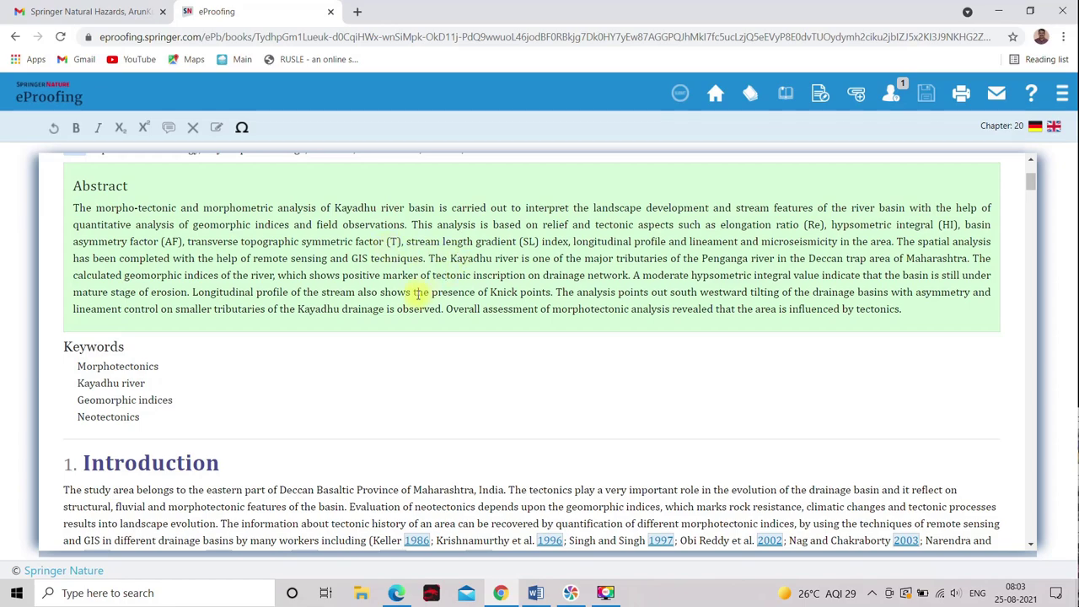
Read through the proof from the Introduction to the Conclusions, checking figures, tables, equations and the AQ1 author query marker.
scroll(173, 258, down, 3)
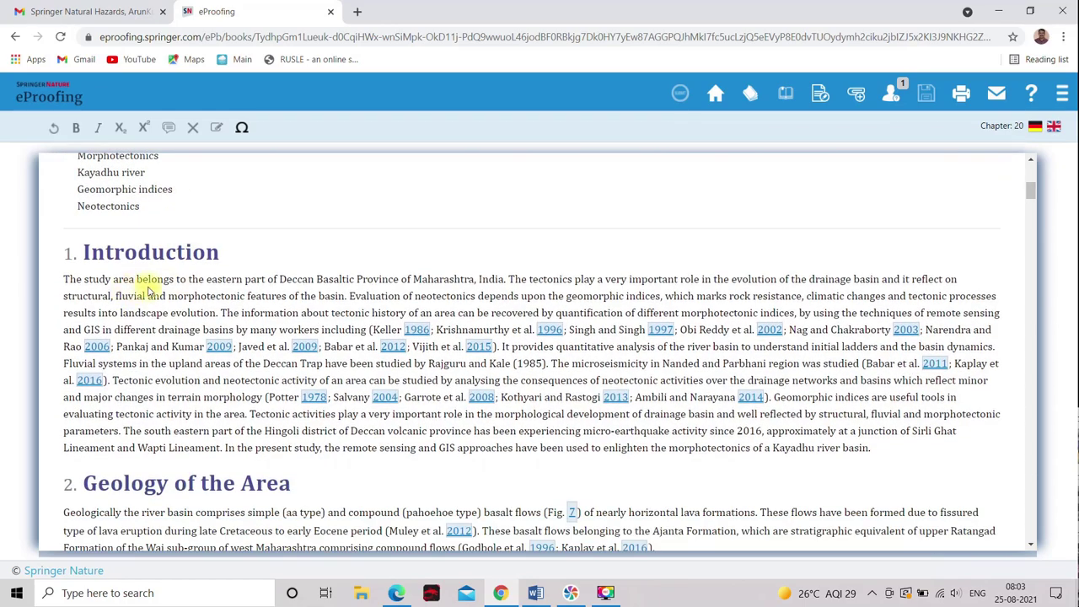
scroll(140, 284, down, 1)
scroll(232, 304, down, 2)
scroll(233, 313, up, 2)
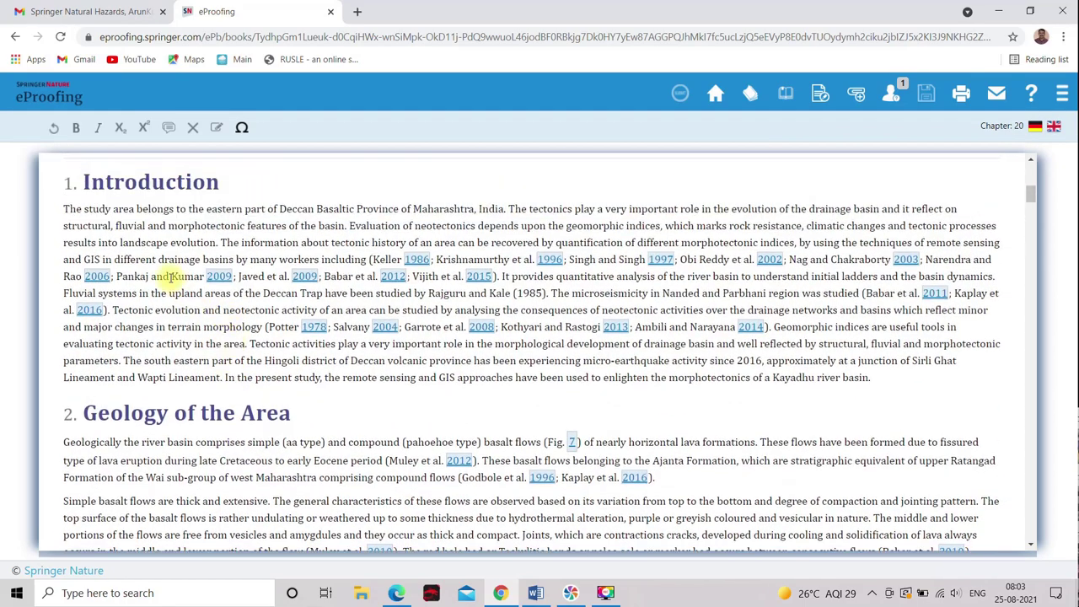
scroll(174, 277, down, 2)
scroll(251, 322, down, 8)
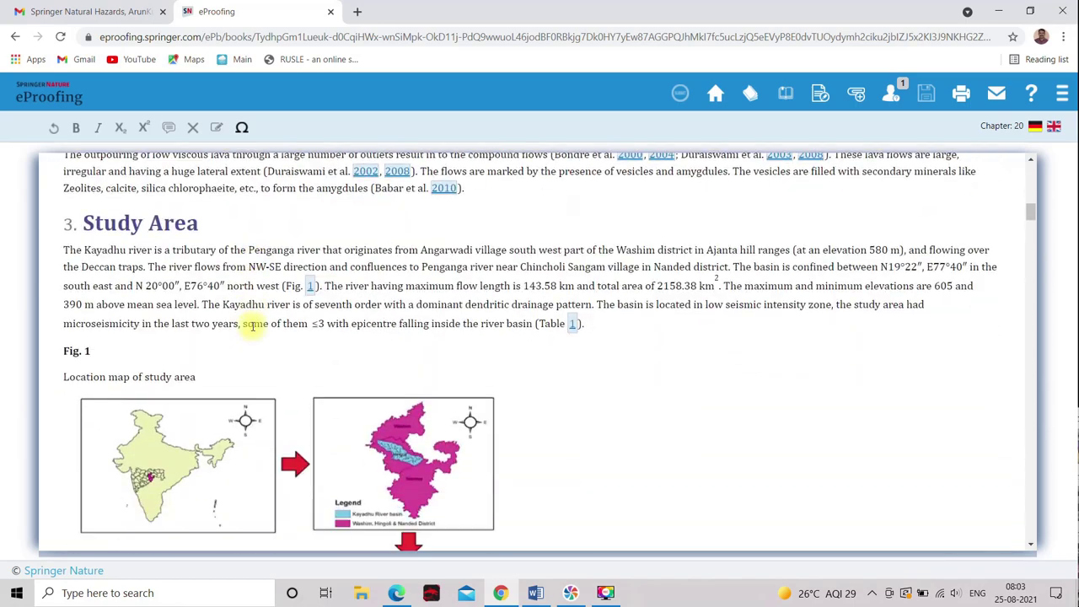
scroll(252, 326, down, 4)
scroll(252, 326, down, 15)
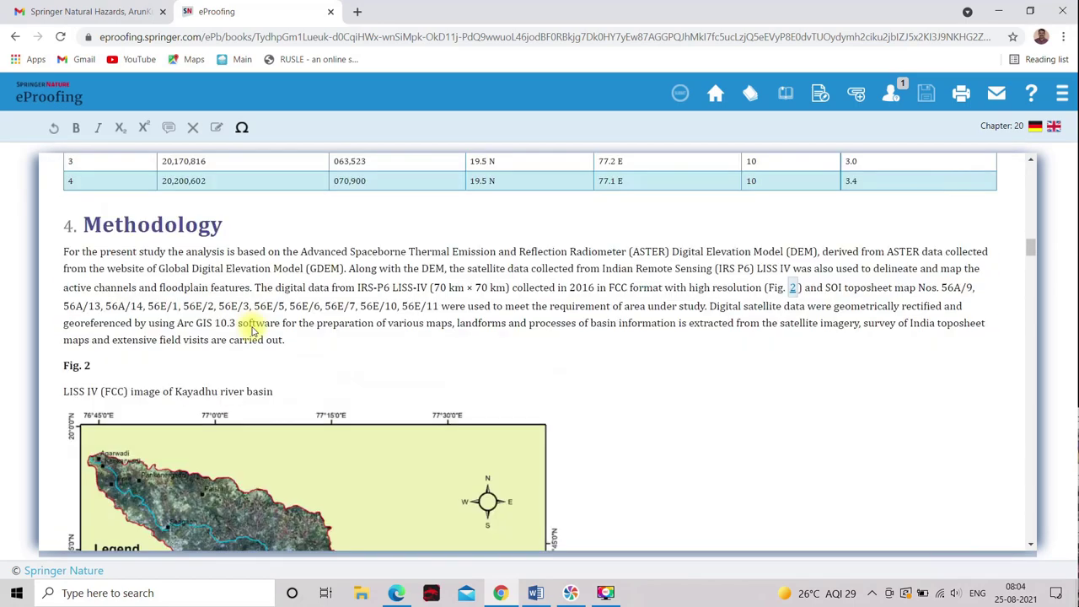
scroll(251, 333, down, 9)
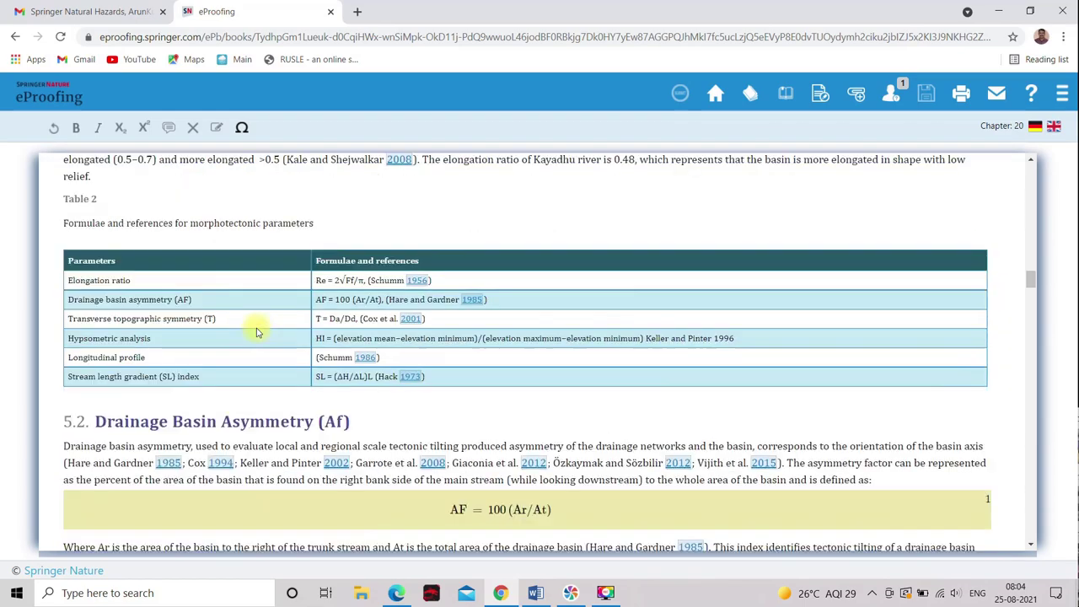
scroll(287, 337, down, 15)
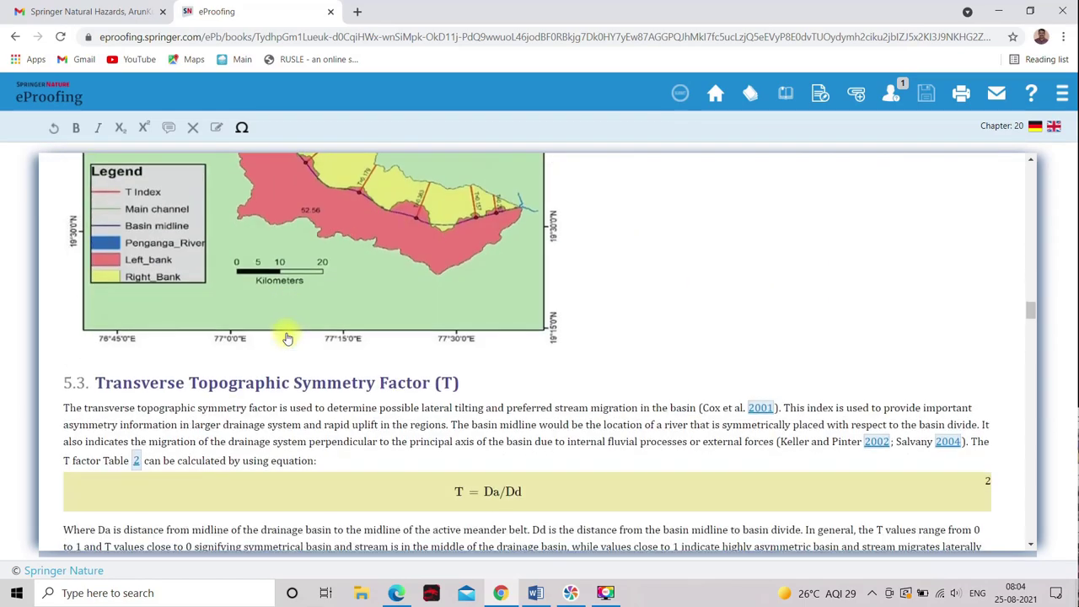
scroll(286, 337, down, 14)
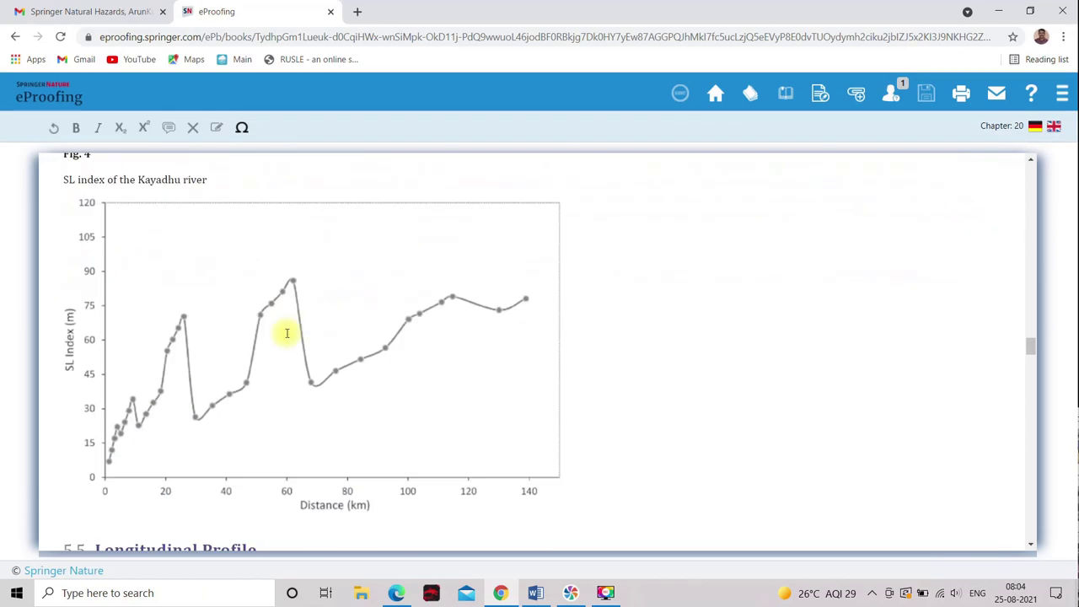
scroll(269, 360, down, 14)
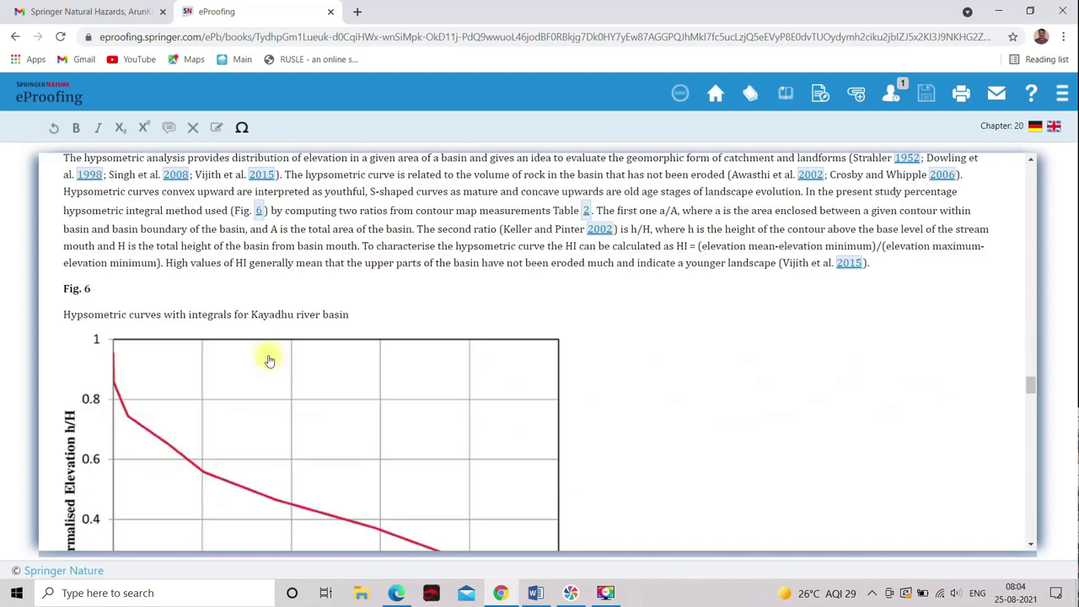
scroll(269, 361, down, 4)
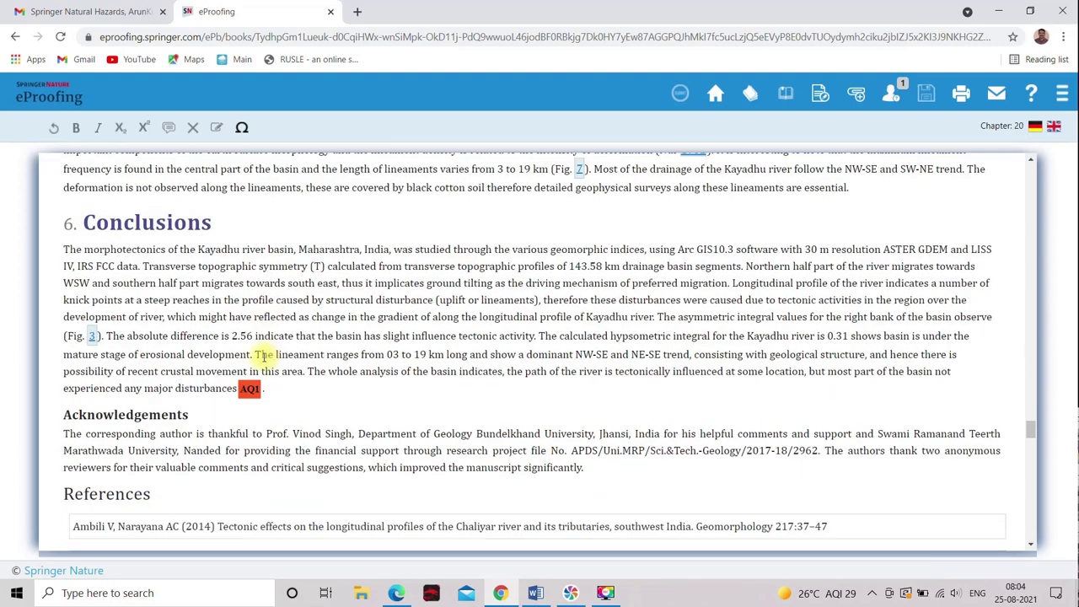
mouse_move(244, 390)
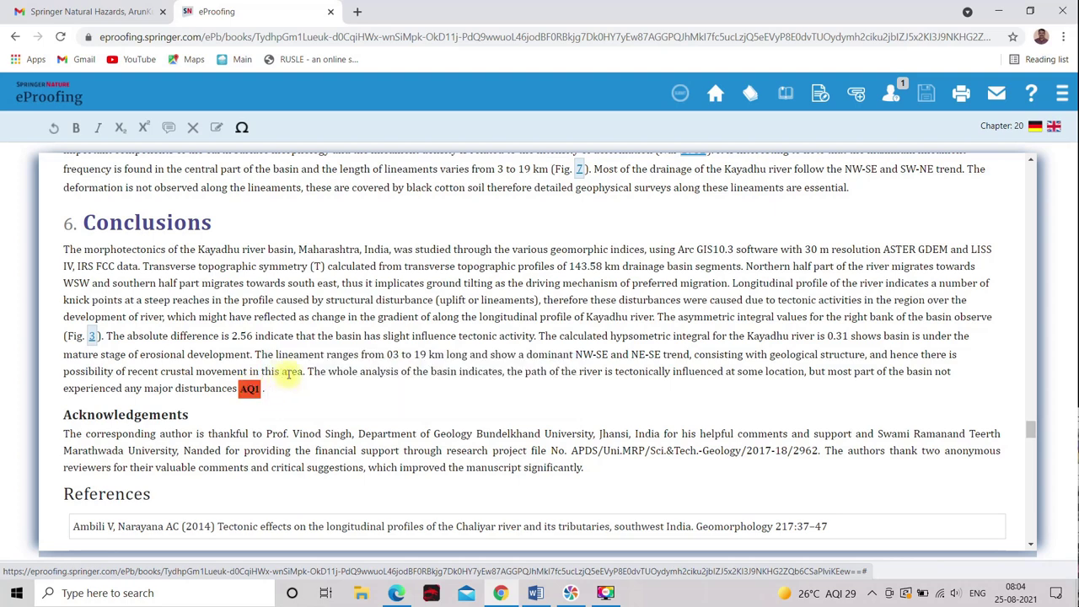
In the 1985 reference "Changes in the fluvial regime", delete the "a" after "j" in the first author's family name and save the reference.
scroll(268, 387, down, 5)
scroll(268, 387, down, 20)
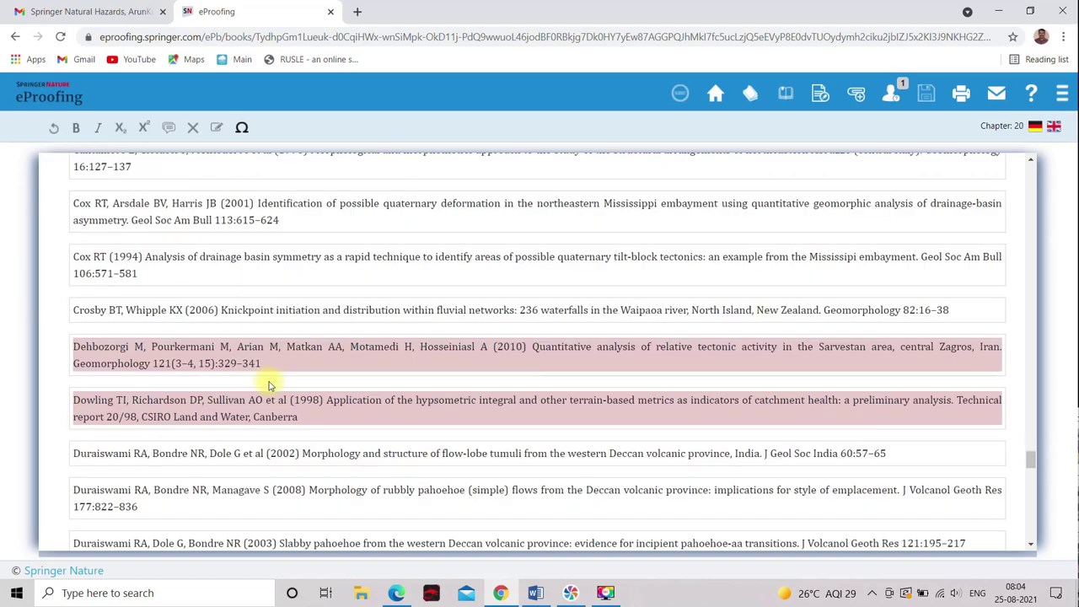
scroll(180, 475, down, 3)
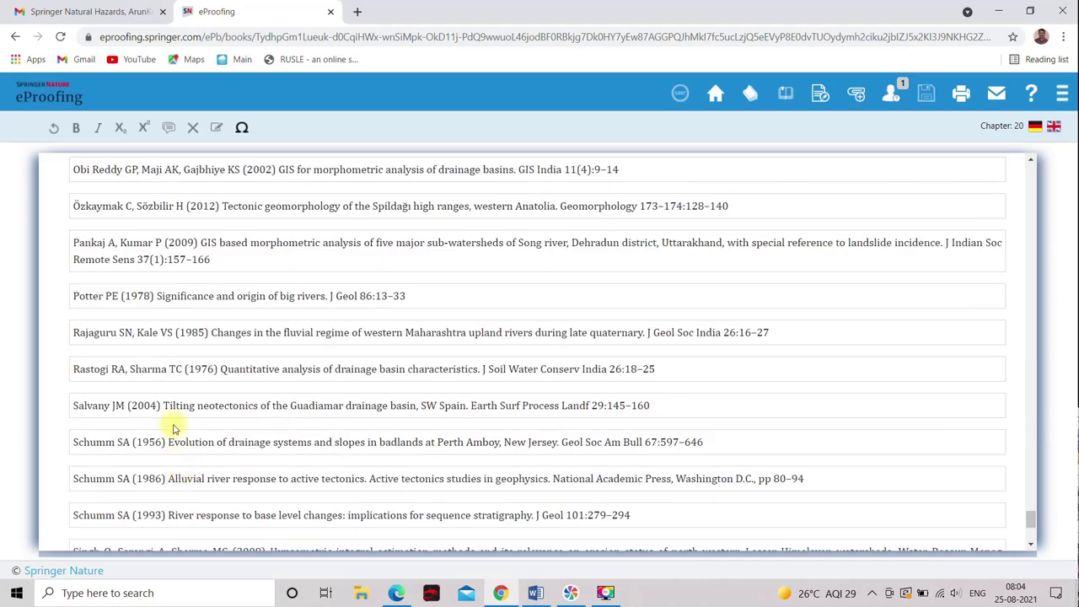
click(173, 334)
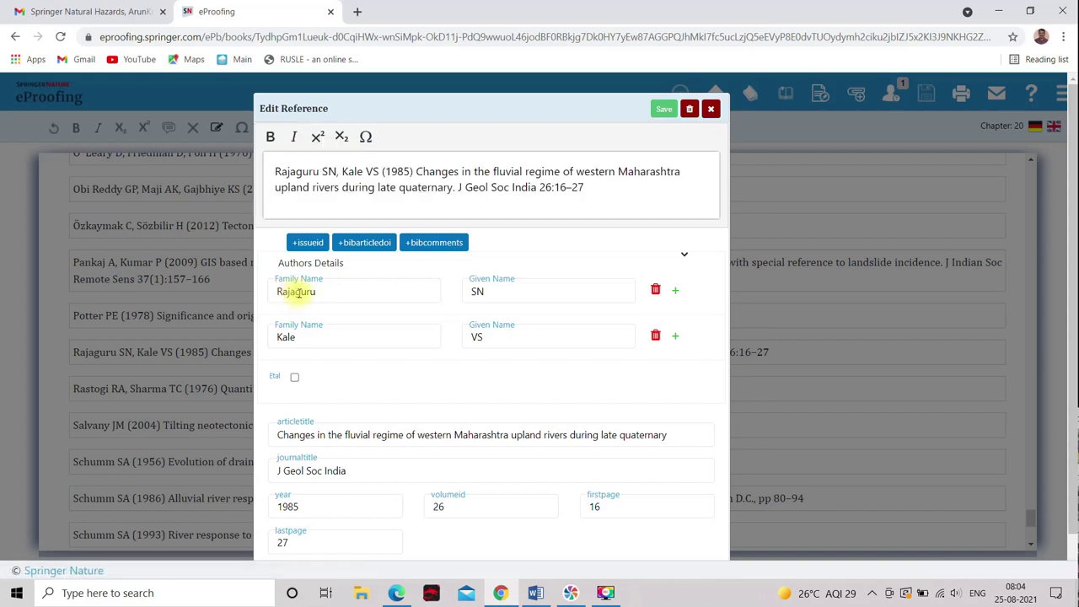
click(296, 292)
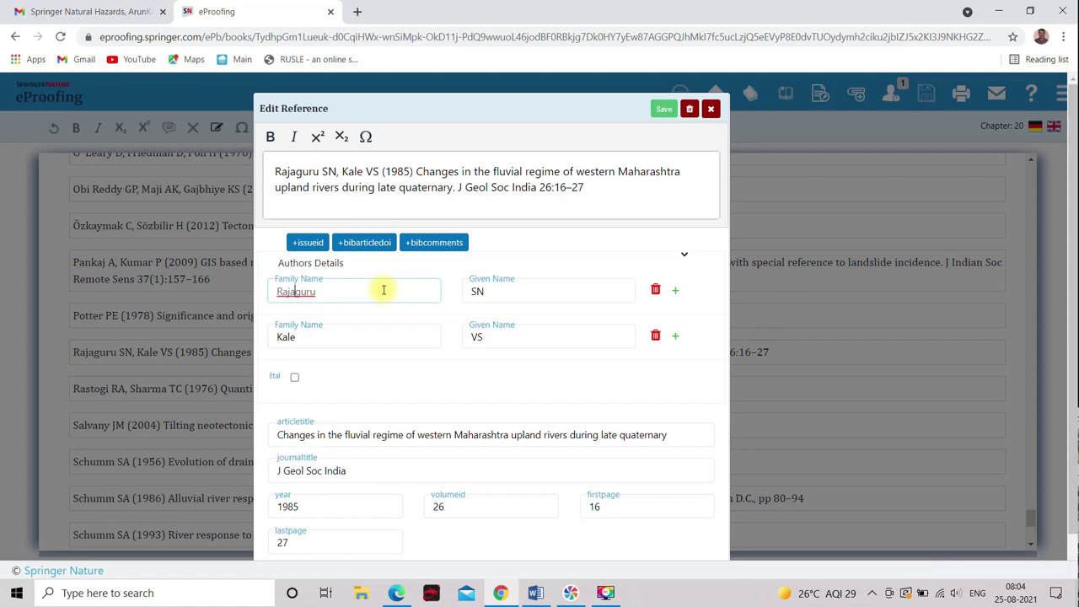
key(Delete)
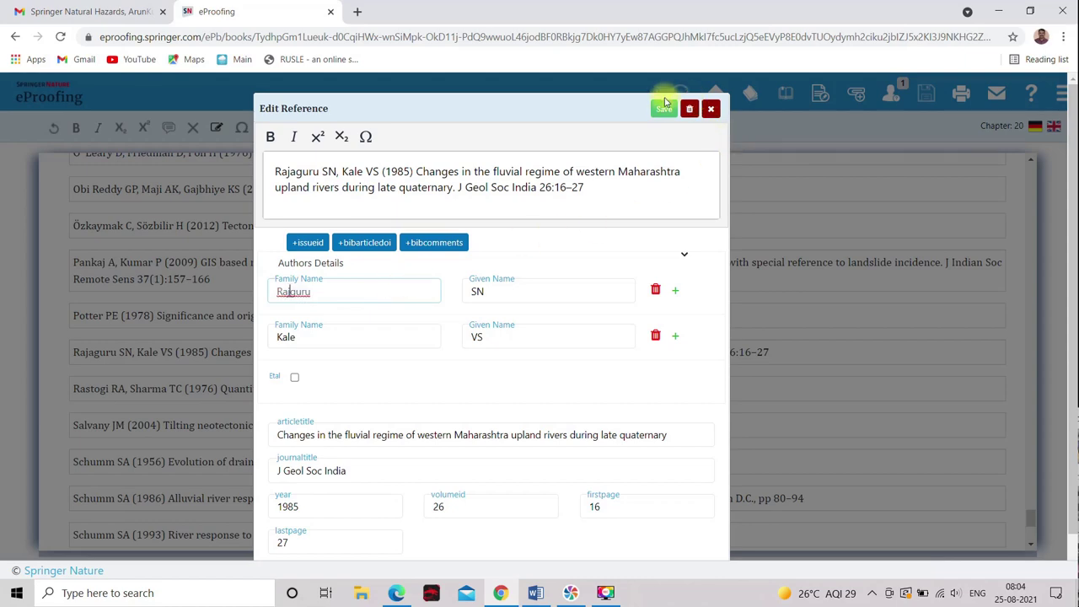
click(662, 107)
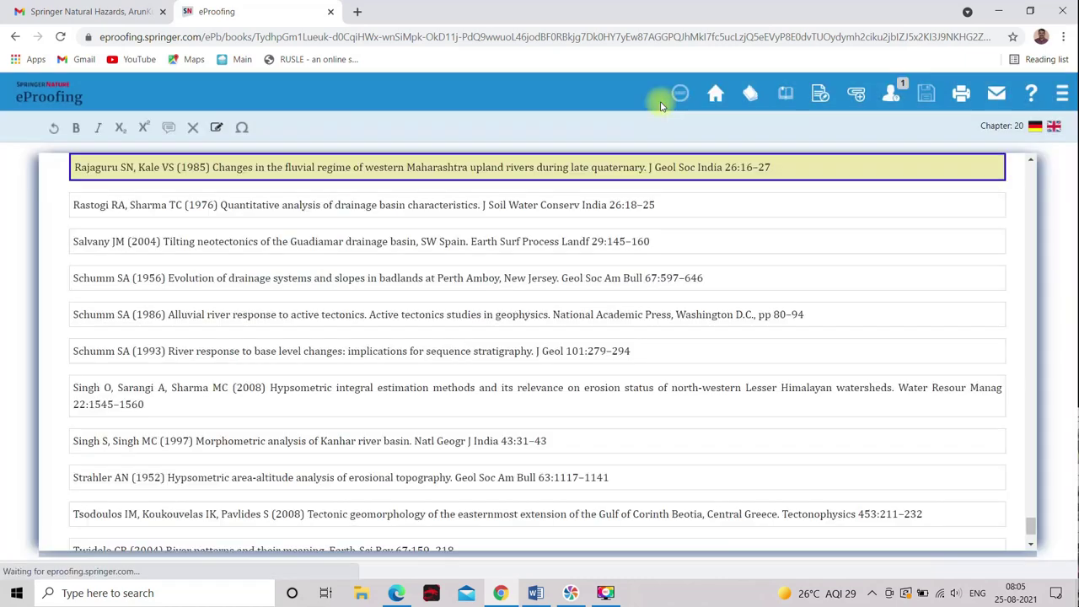
scroll(216, 271, up, 1)
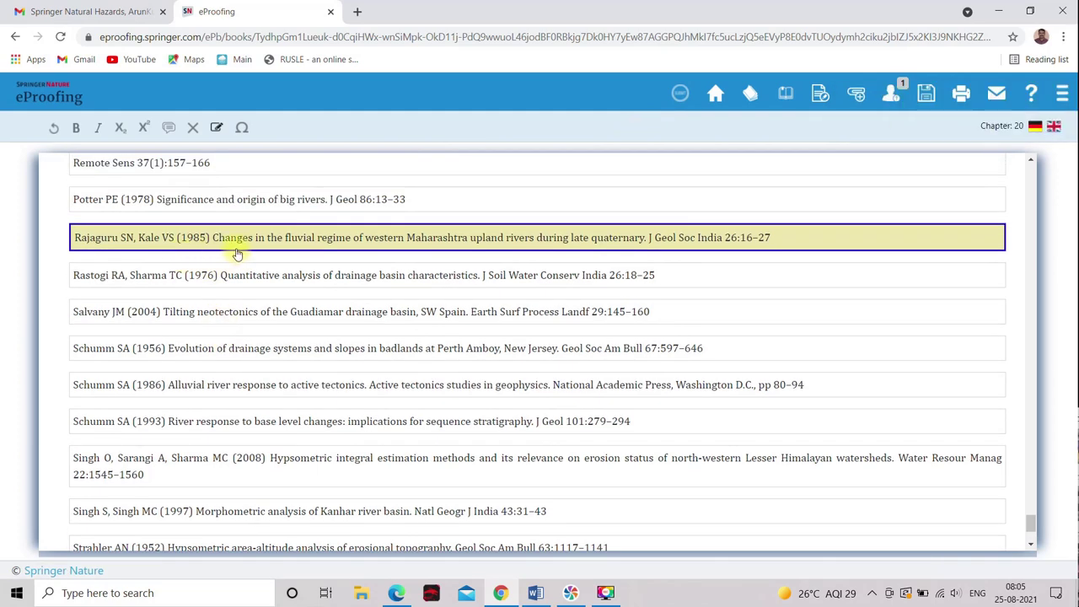
scroll(312, 251, up, 2)
scroll(333, 250, up, 1)
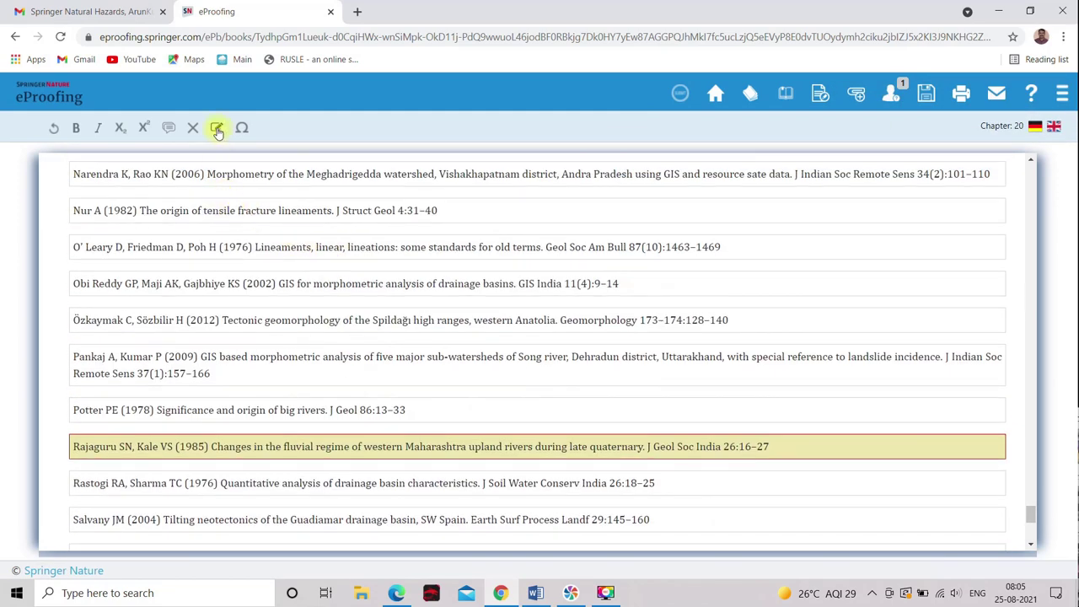
Start inserting a new journal reference in the reference list, using the Insert reference as text option.
scroll(304, 185, up, 3)
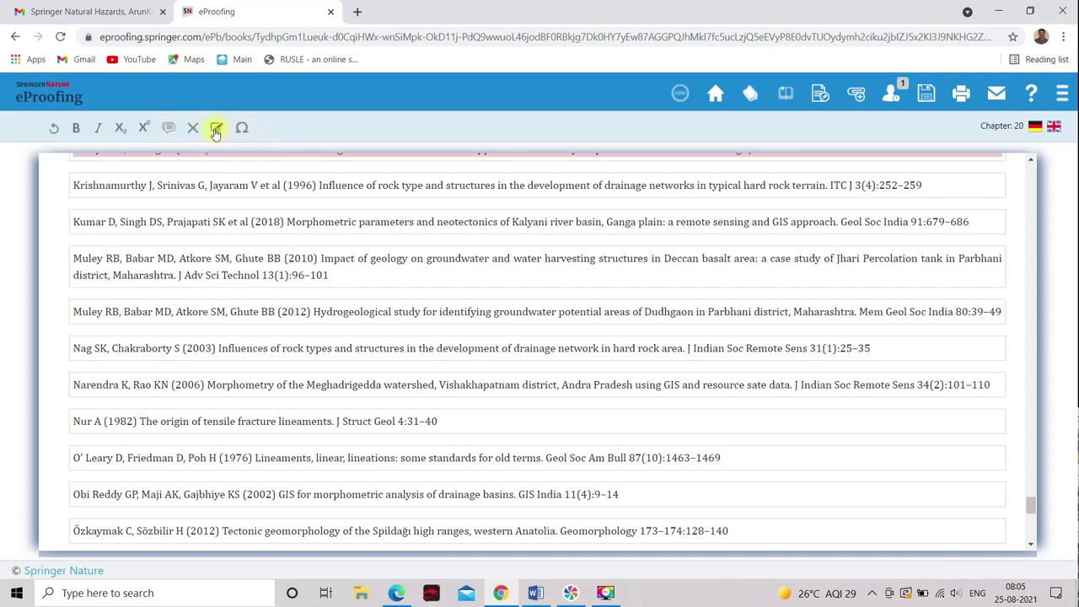
click(216, 128)
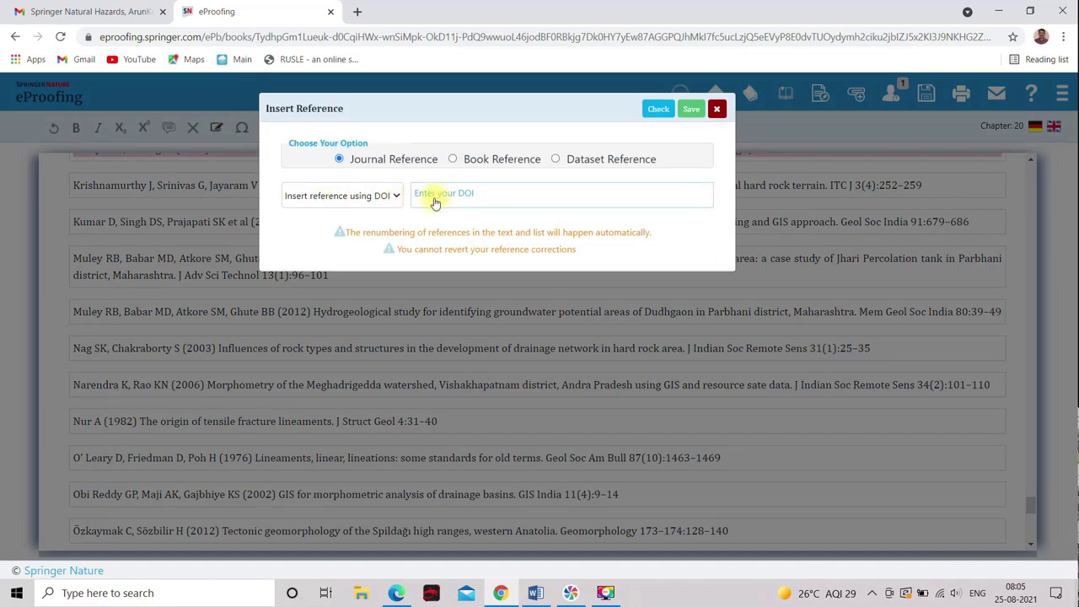
click(382, 197)
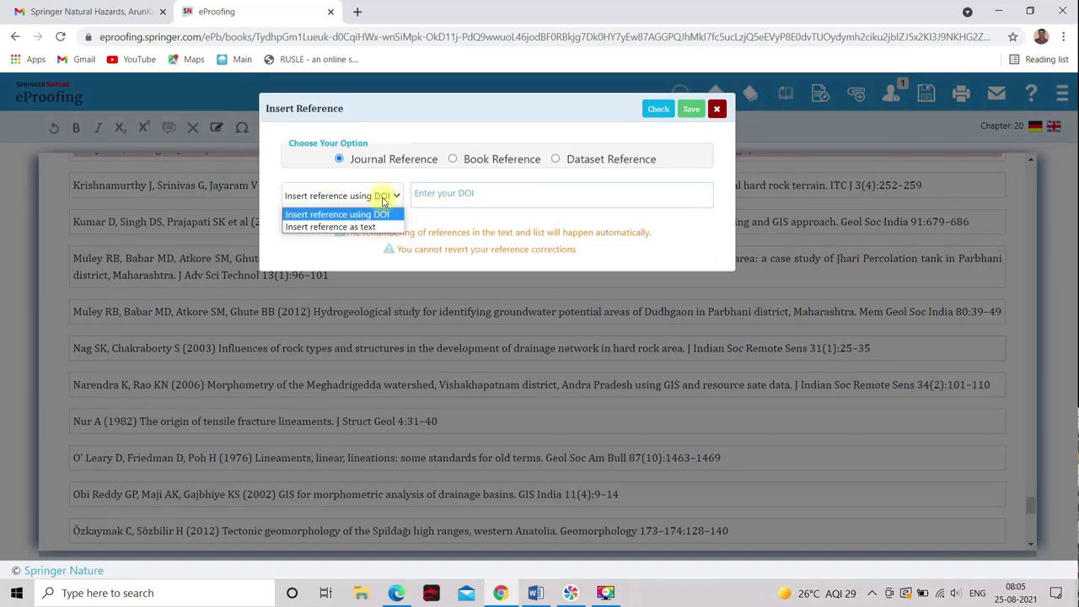
click(358, 226)
click(443, 197)
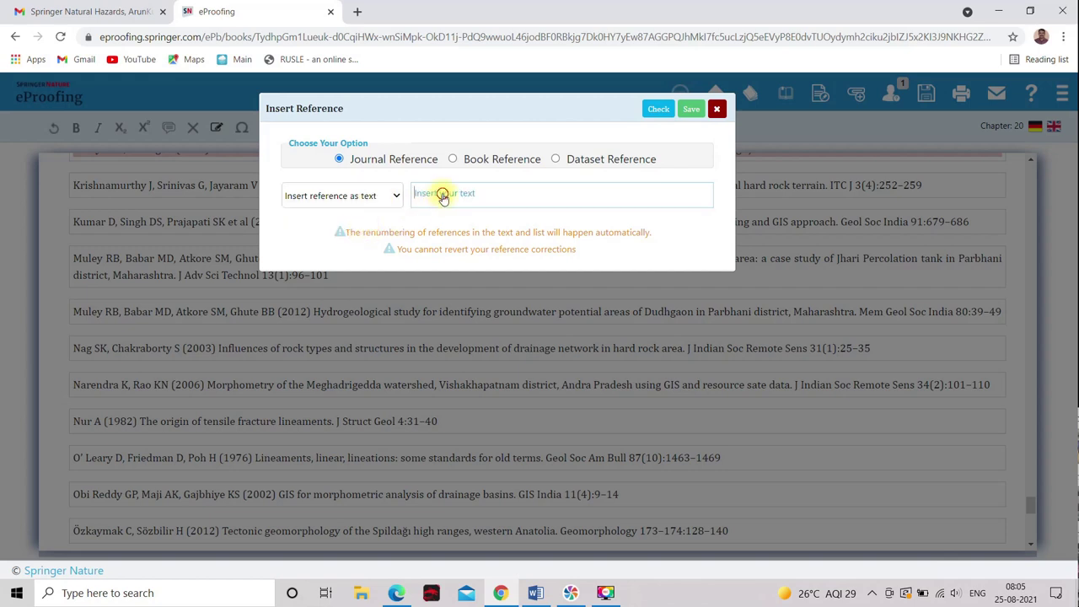
click(484, 192)
Copy the 1996 "Active Tectonics: Earthquakes, Uplift and Landscape" reference from the Word document and paste it as the new reference's text in eProofing.
click(535, 592)
drag(212, 186, 795, 200)
key(ctrl+c)
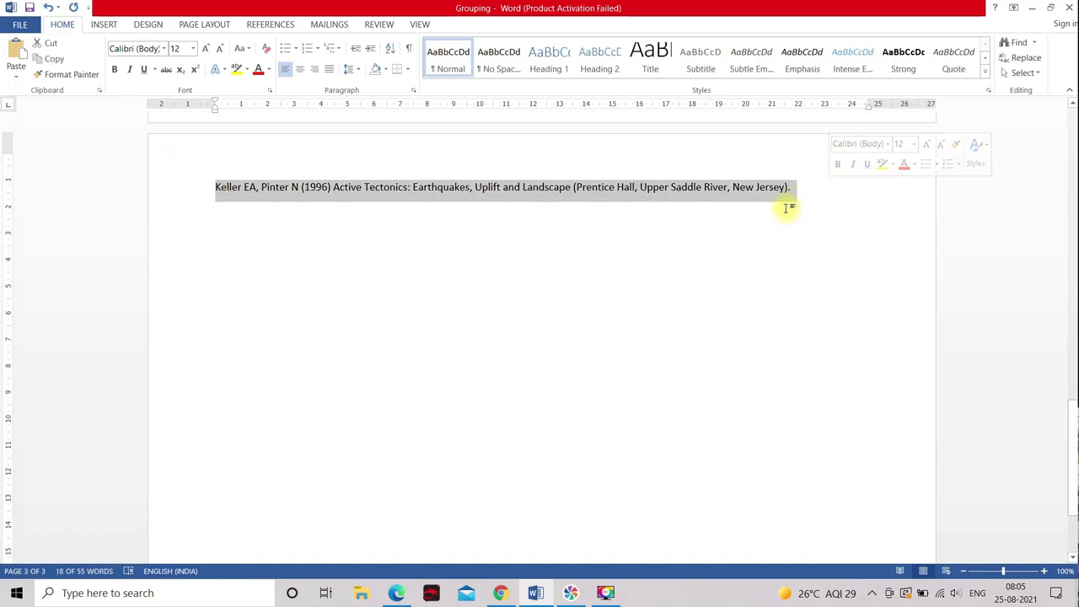
click(500, 592)
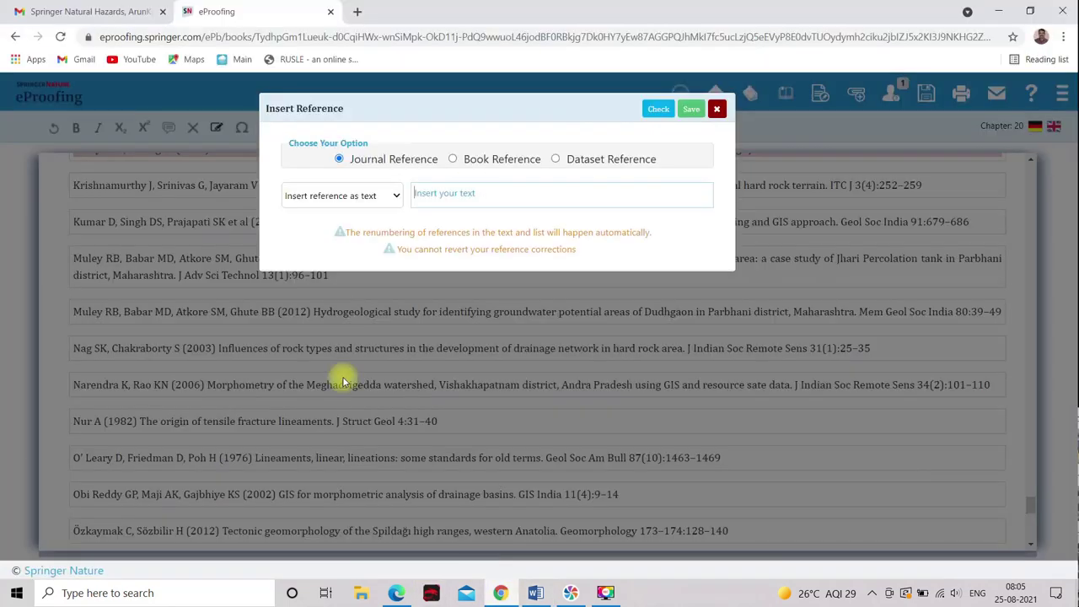
click(477, 199)
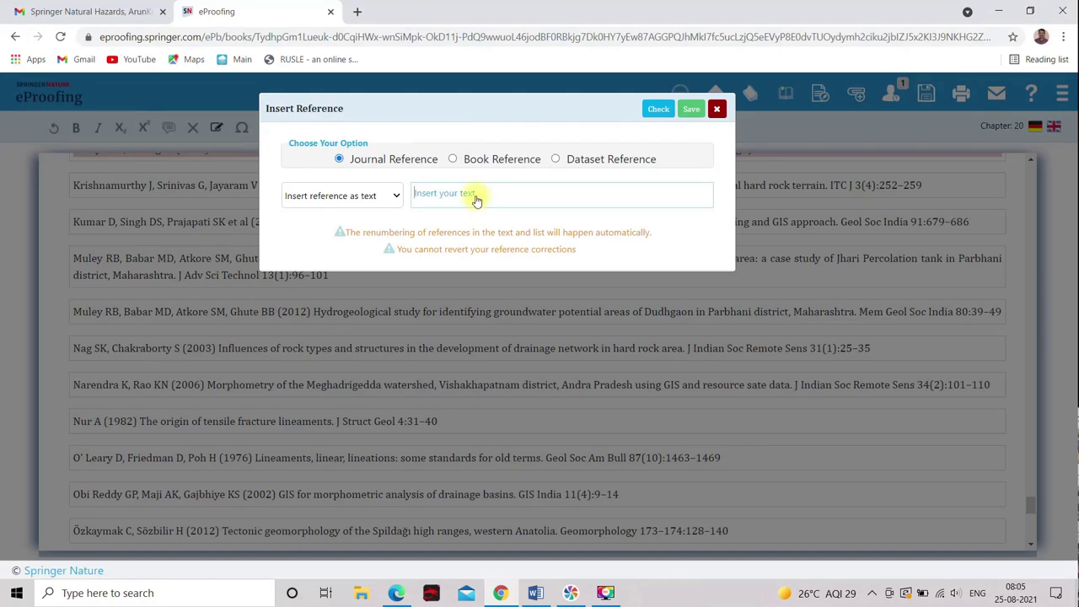
key(ctrl+v)
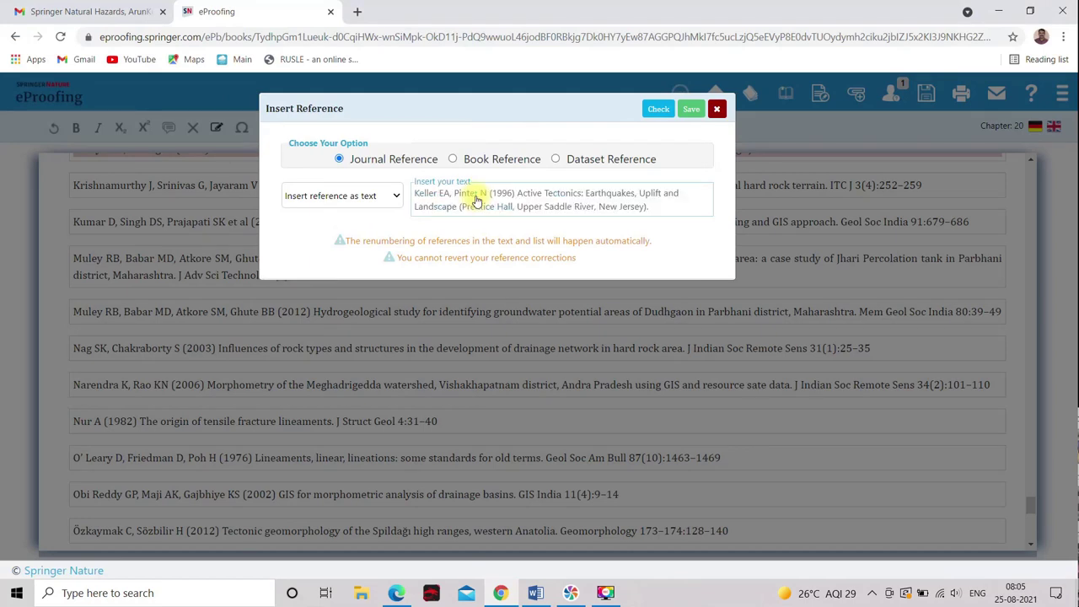
Run the check on the pasted reference and save it to the chapter's reference list.
click(691, 109)
click(652, 121)
click(656, 109)
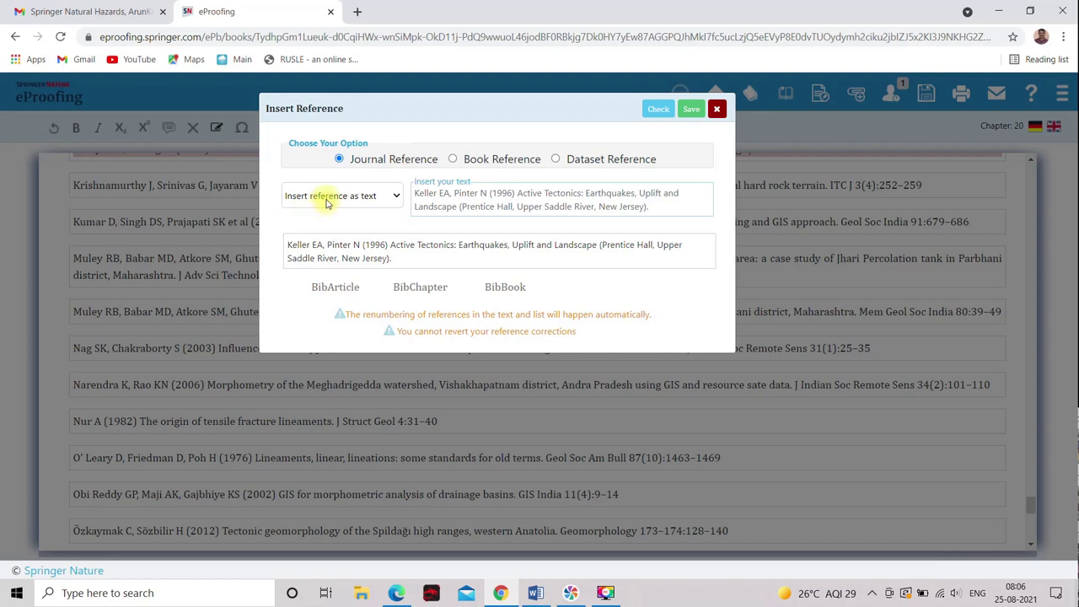
click(690, 110)
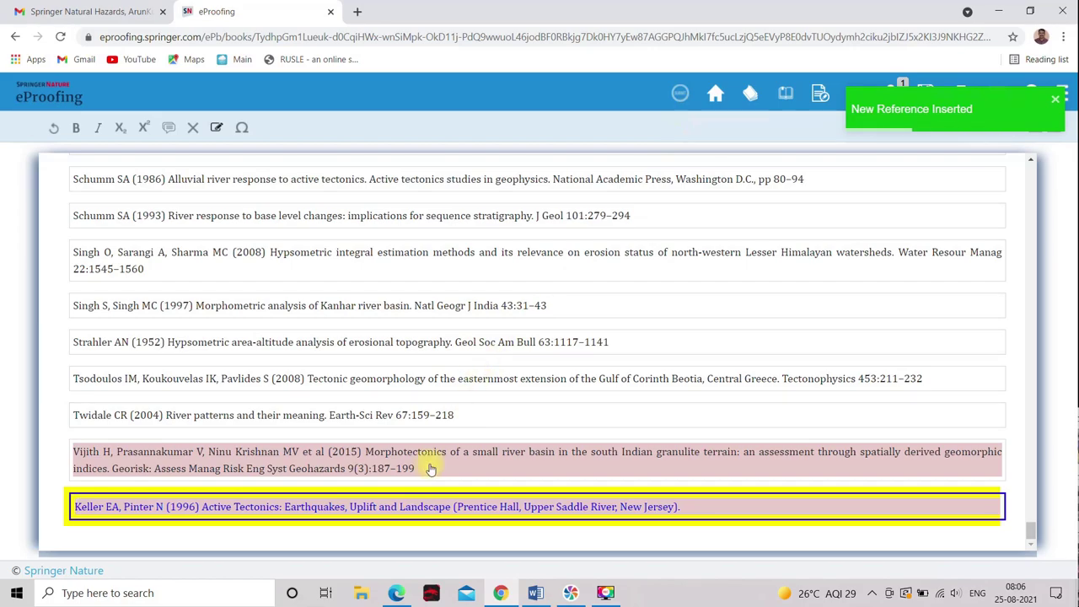
Open author query AQ1 at the end of the Conclusions and write the reply "Both the references are provided in the respective reference list.".
scroll(425, 468, up, 1)
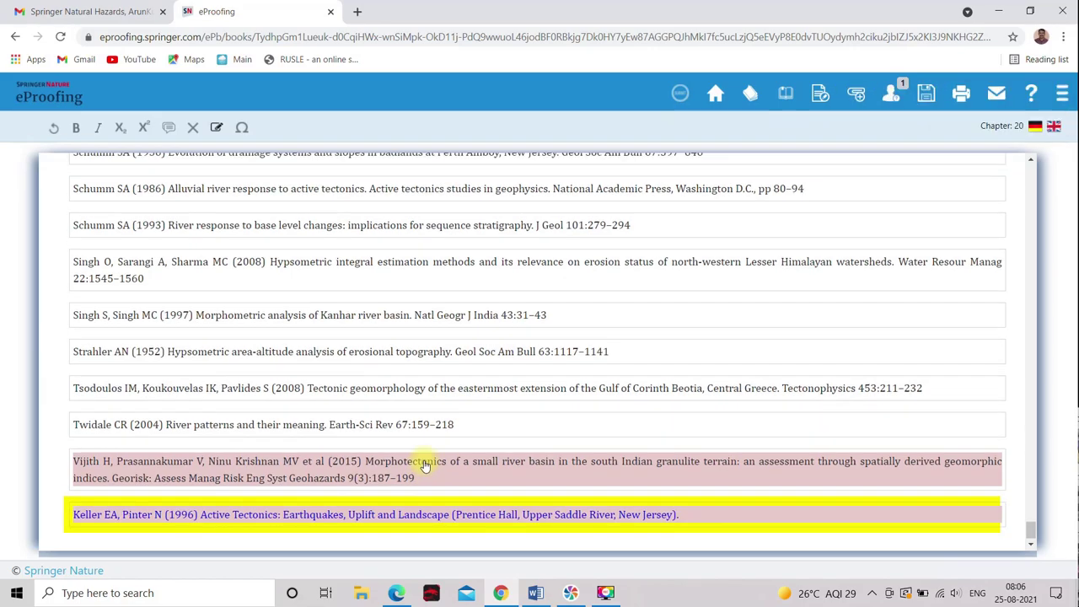
scroll(426, 463, up, 7)
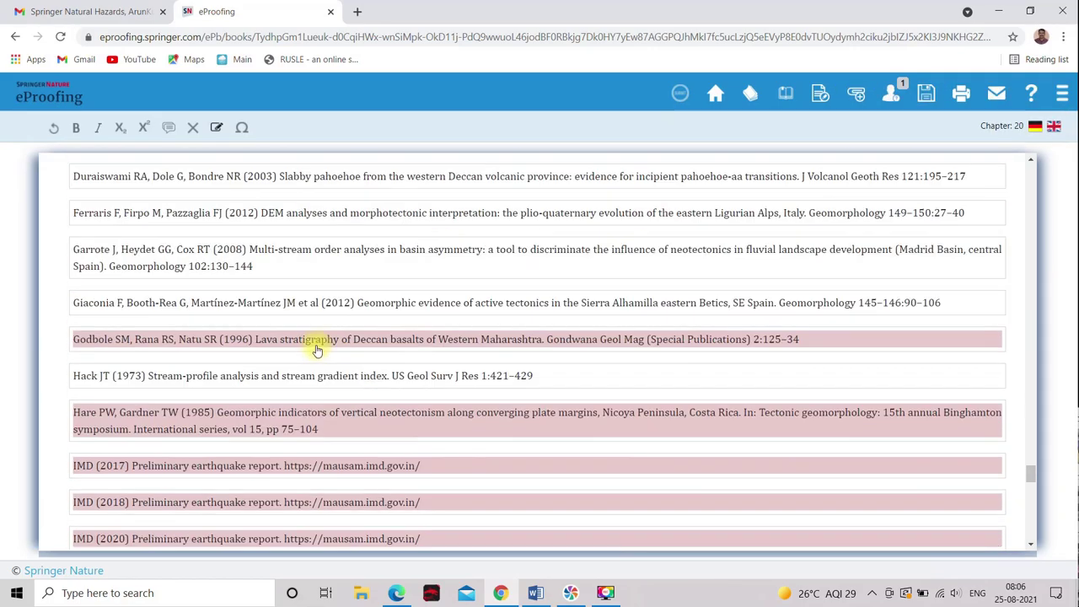
scroll(313, 349, up, 9)
click(248, 372)
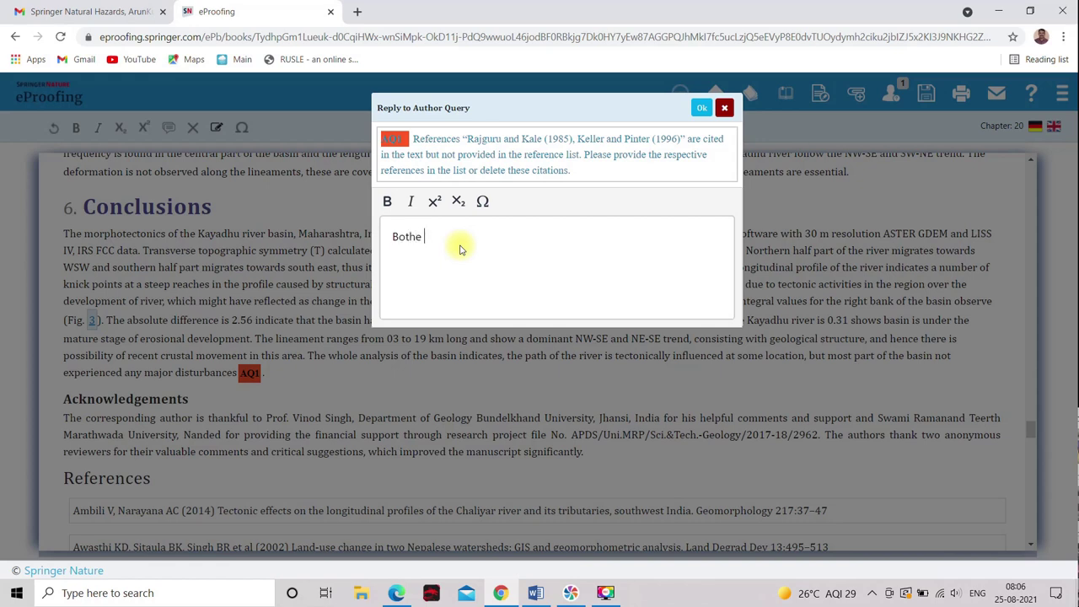
text(the references are provi)
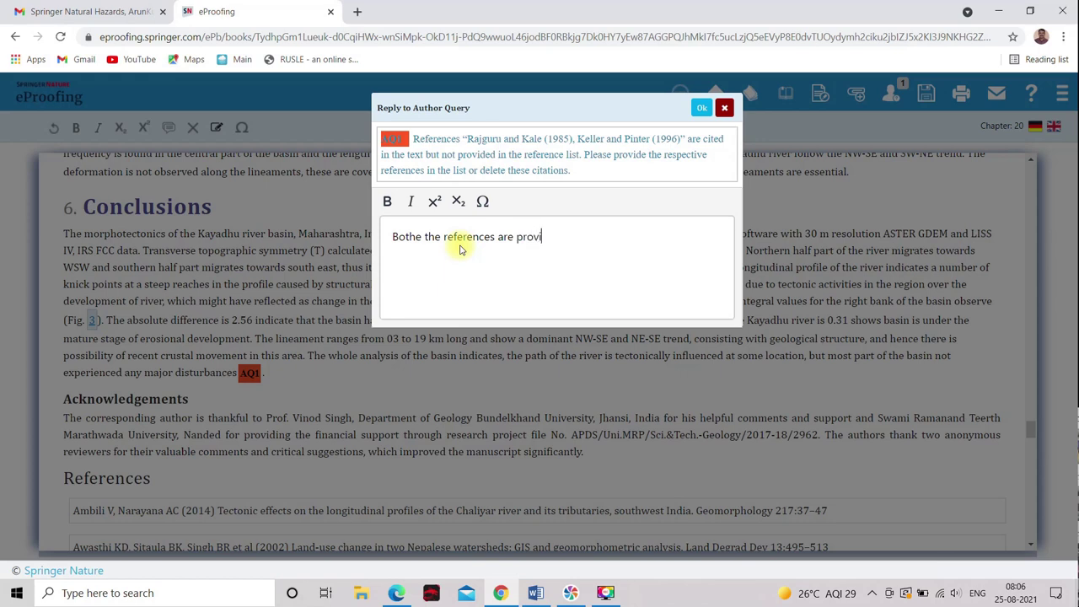
text(ded.)
click(422, 237)
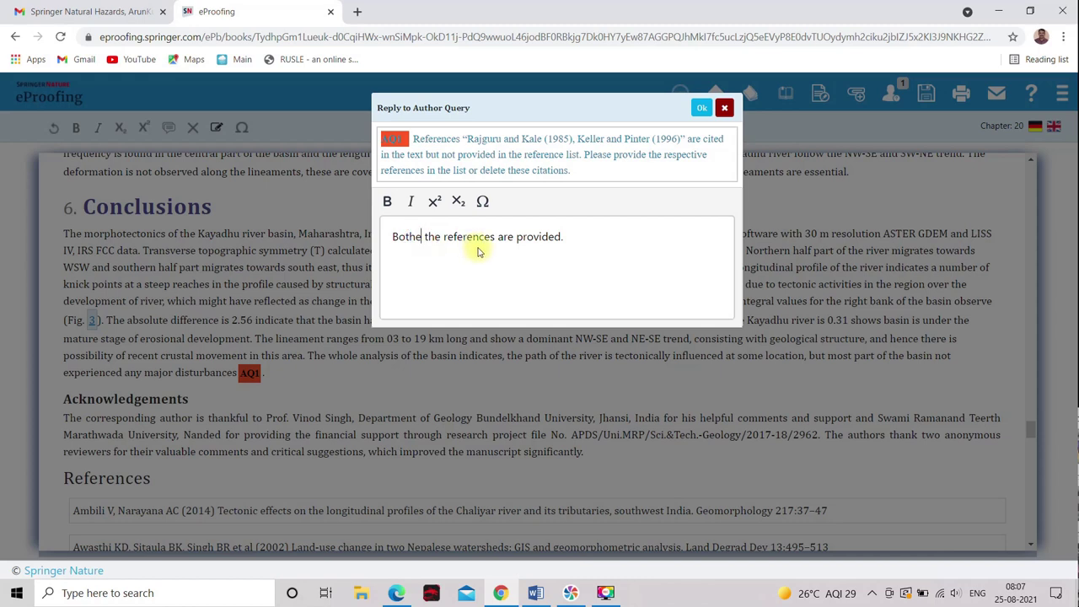
key(BackSpace)
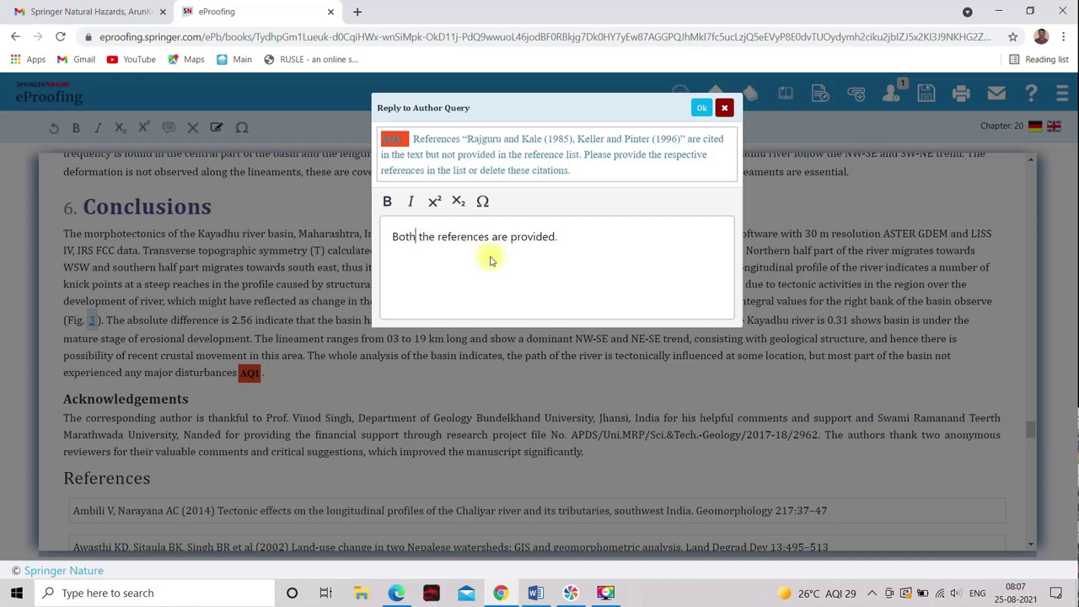
click(570, 239)
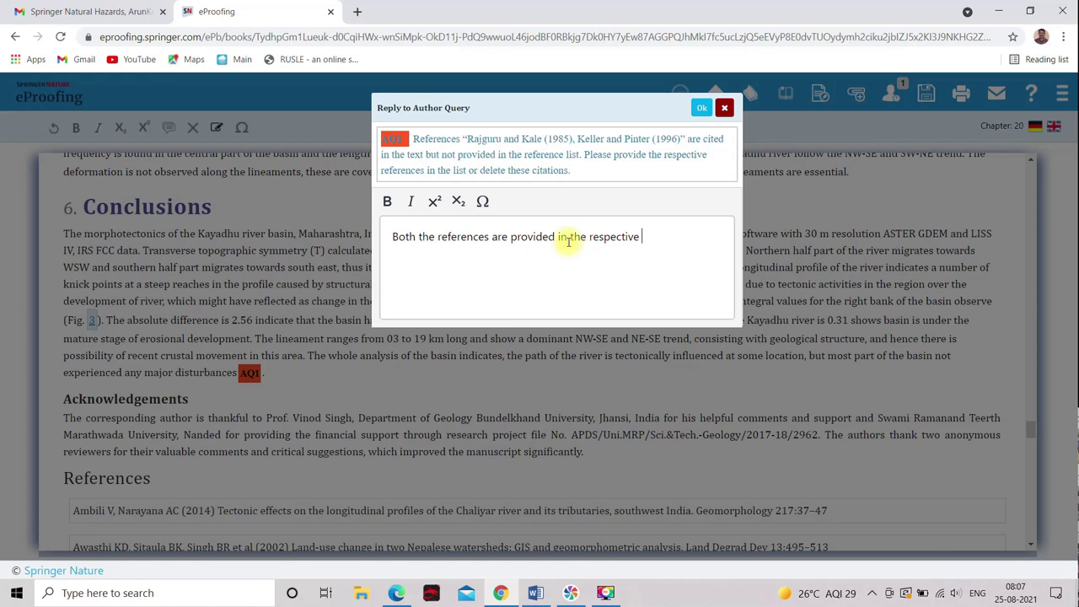
text(reference list.)
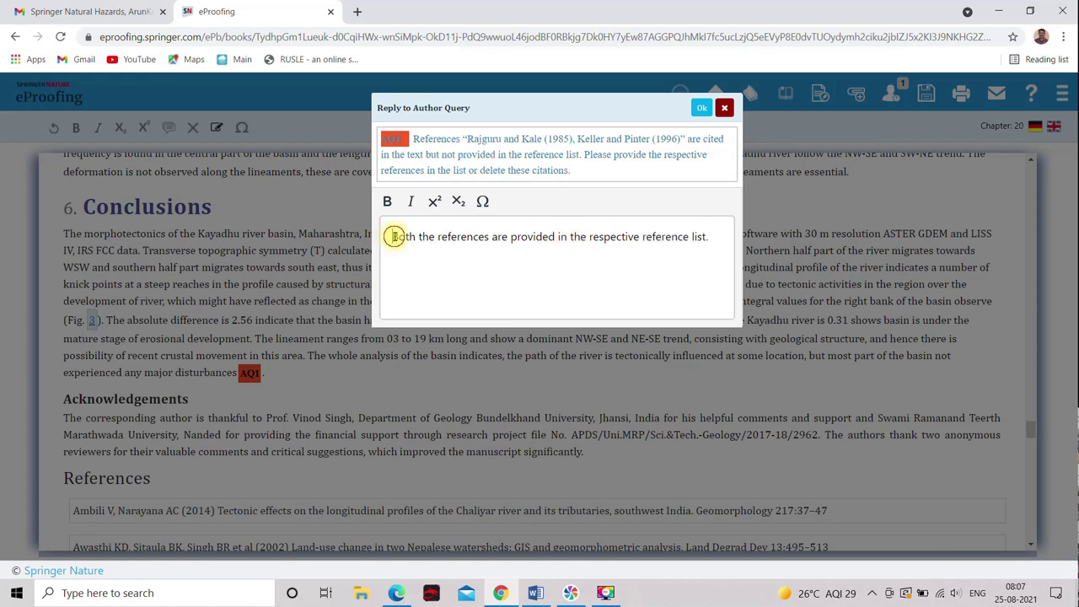
Add "Its corrected." at the beginning of the AQ1 reply and save the reply.
text(Its)
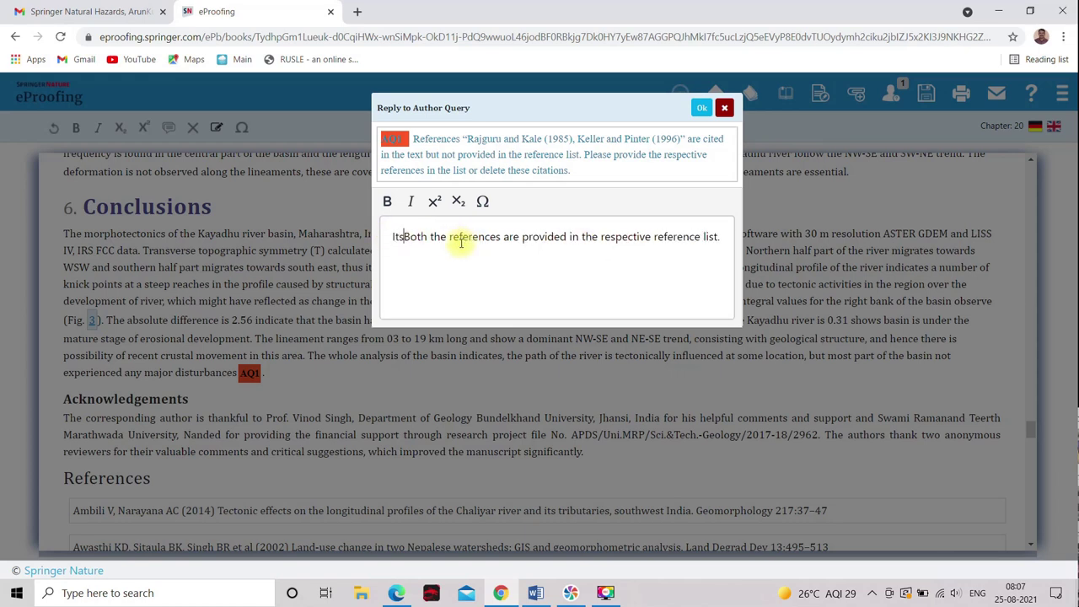
text( corrected.)
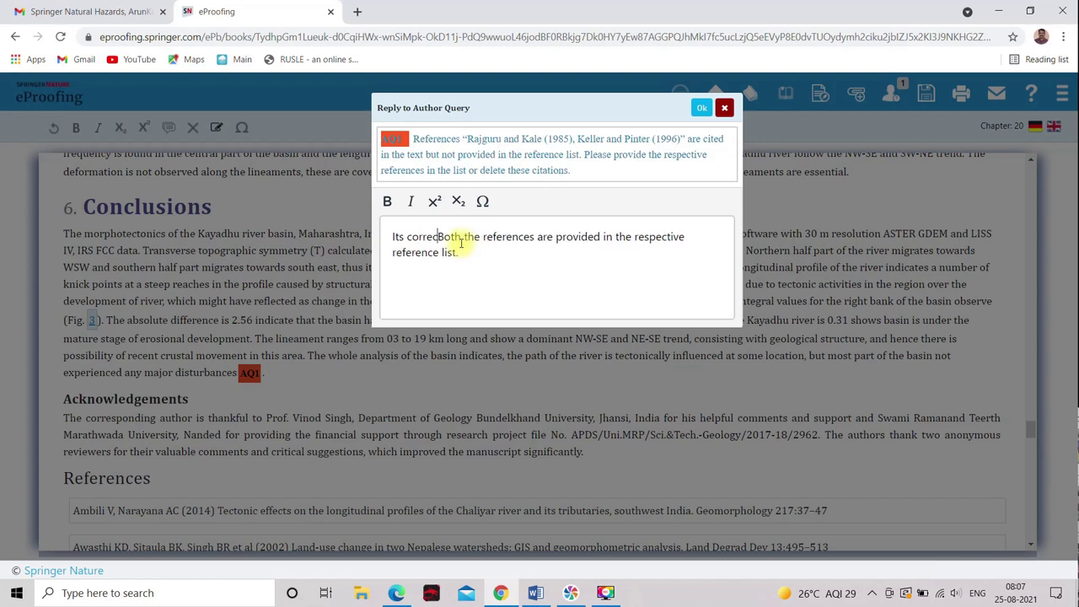
click(702, 107)
Submit the corrections for Chapter 20 and confirm the submission.
scroll(691, 244, up, 1)
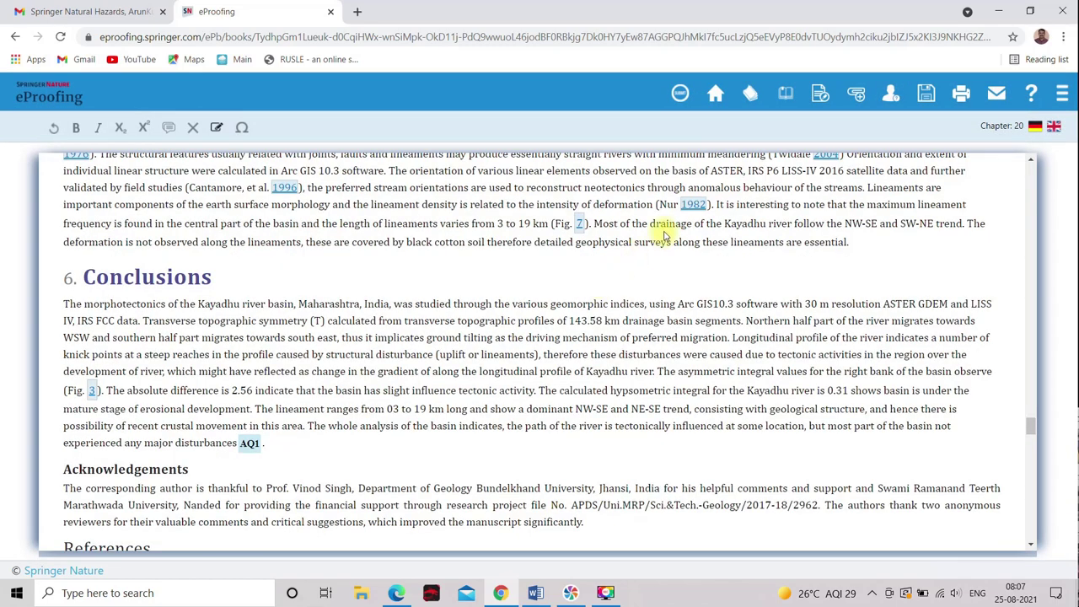
scroll(659, 232, up, 1)
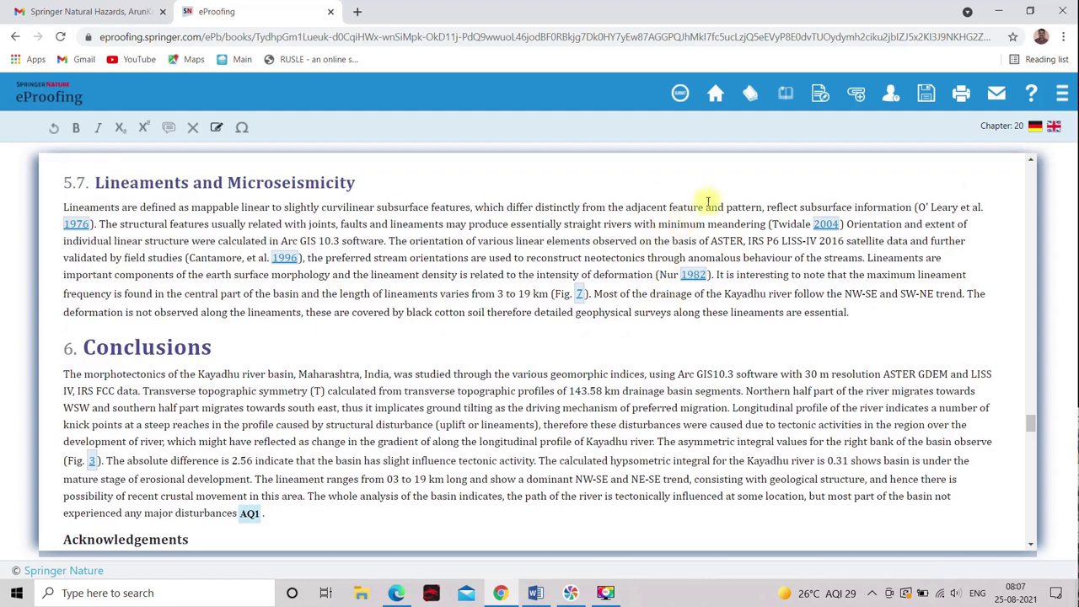
scroll(649, 181, up, 2)
scroll(670, 166, up, 1)
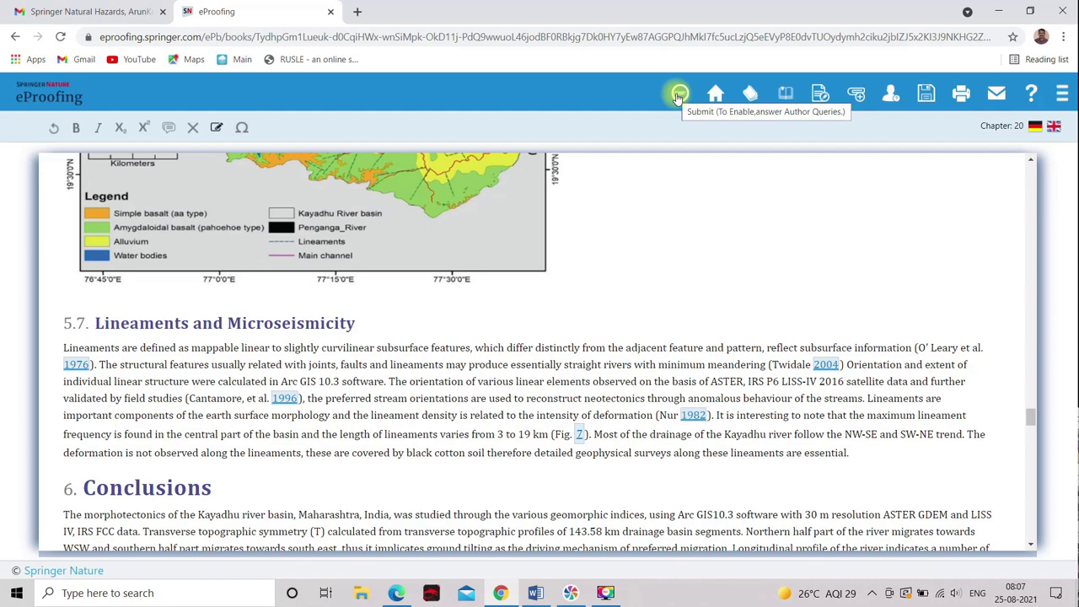
click(679, 94)
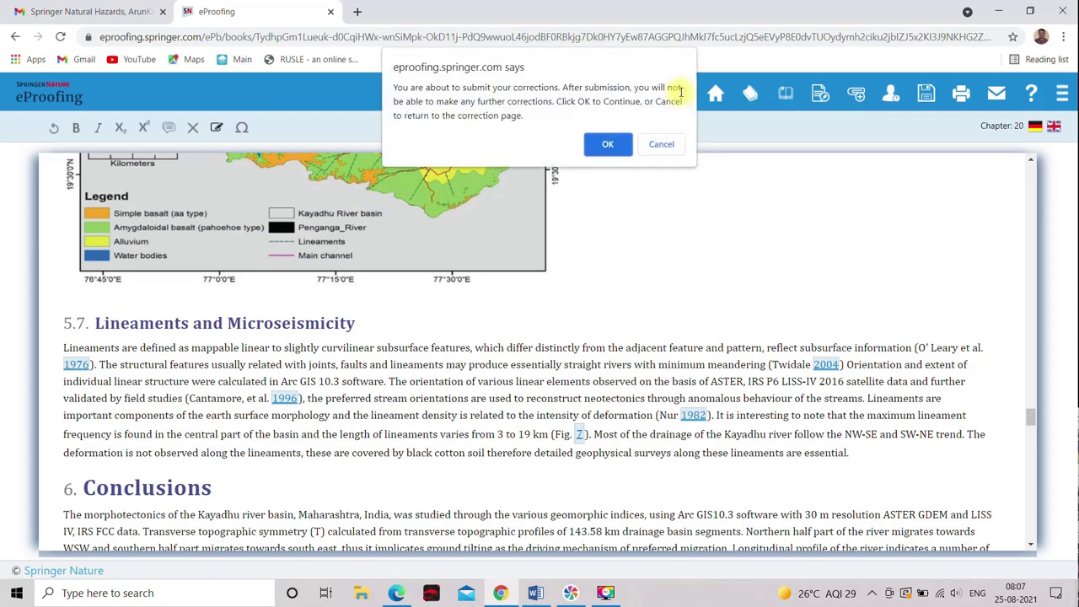
click(607, 145)
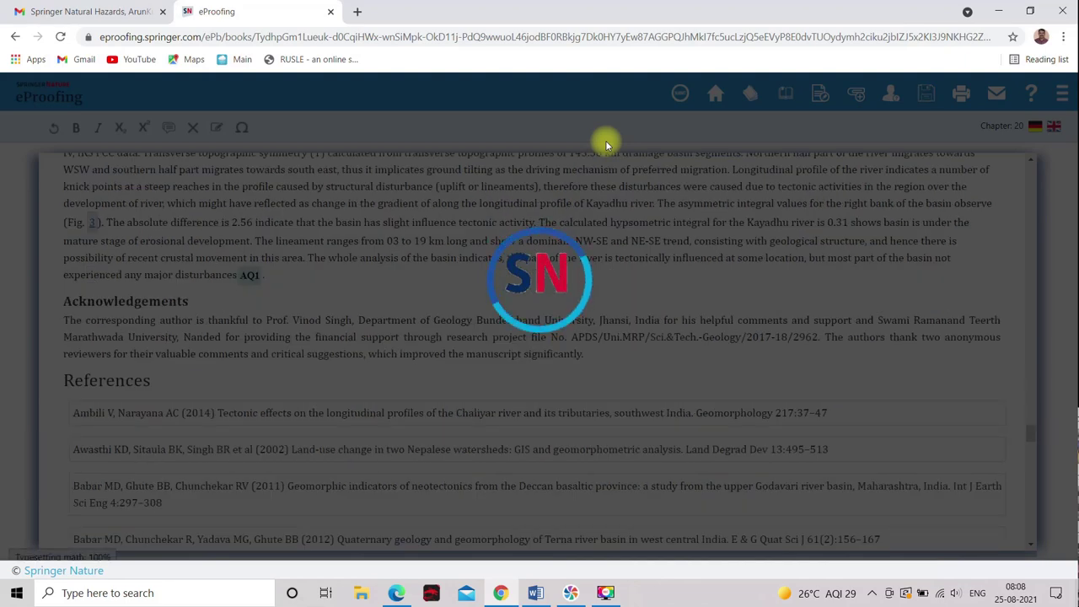
Look through the submitted chapter from its body text and figures to the end of the reference list.
scroll(663, 236, down, 2)
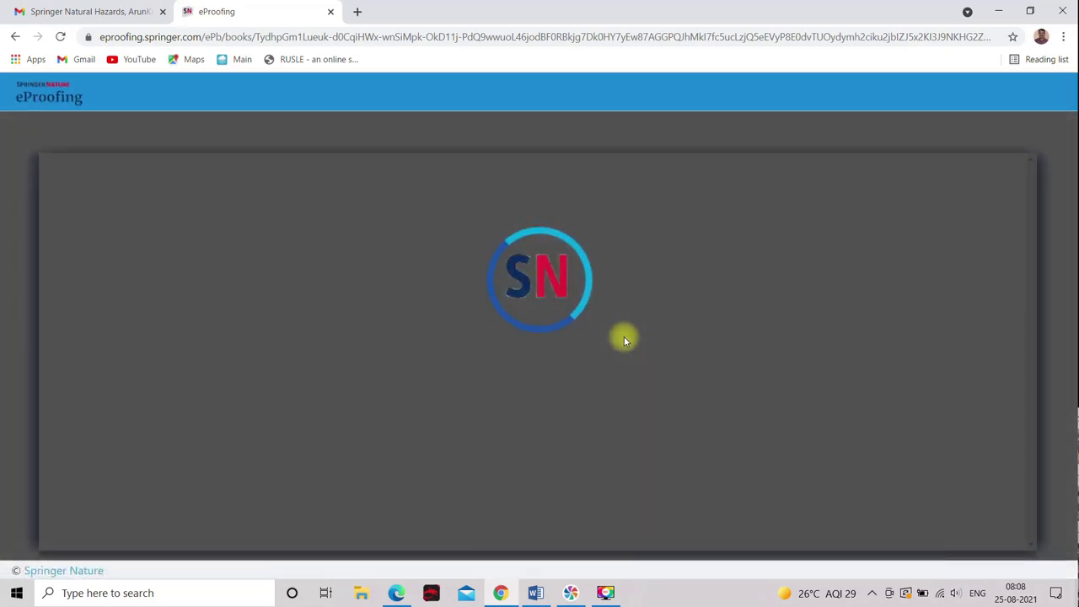
scroll(623, 338, down, 20)
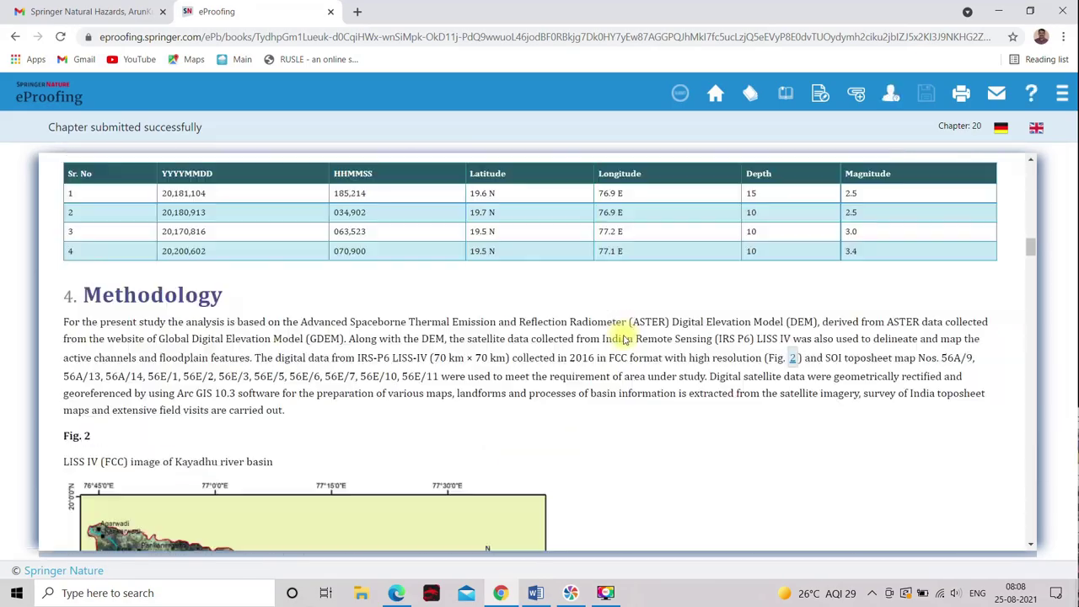
scroll(624, 338, down, 20)
scroll(723, 344, down, 2)
scroll(723, 344, down, 15)
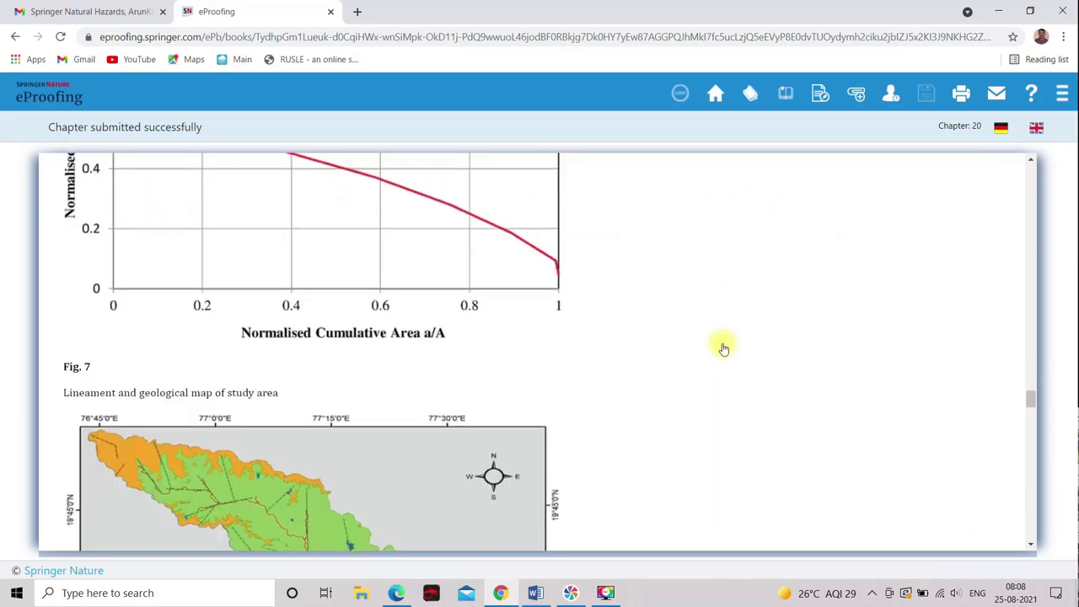
scroll(723, 350, down, 20)
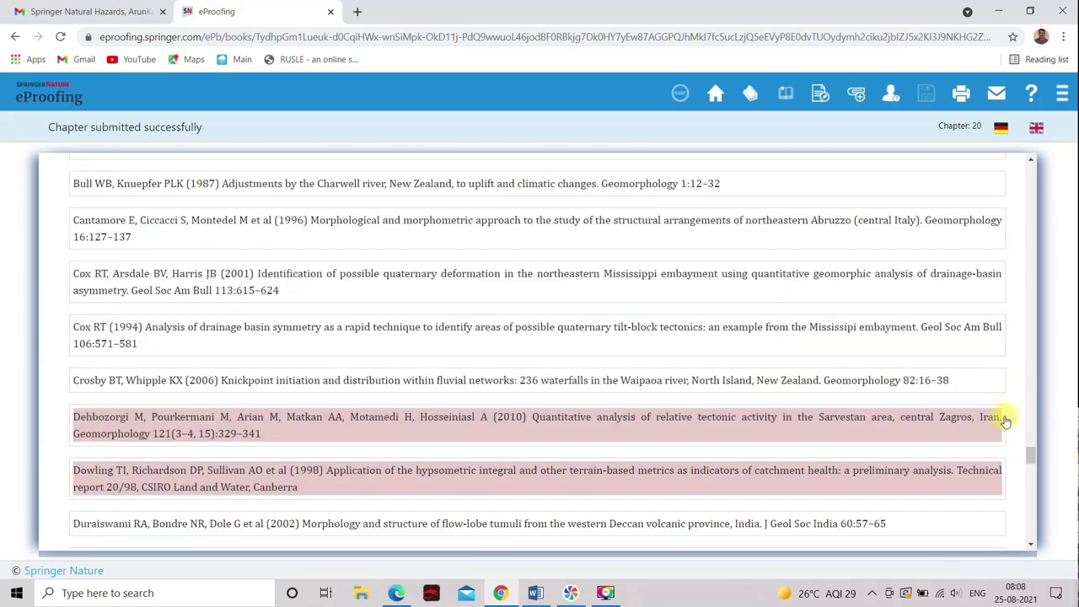
scroll(594, 429, down, 8)
scroll(581, 427, up, 3)
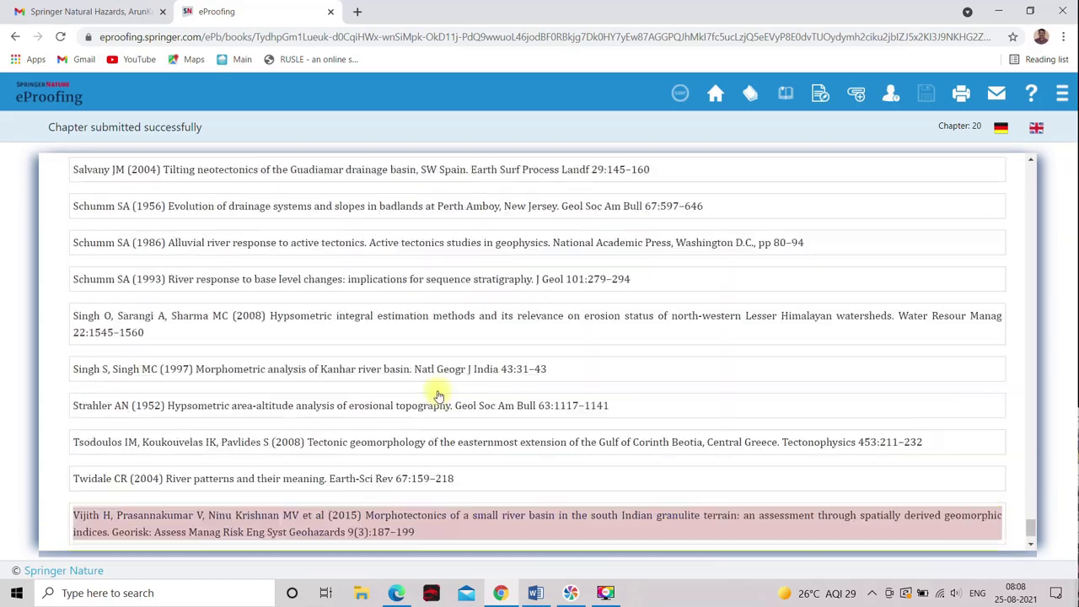
drag(1030, 524, 1021, 149)
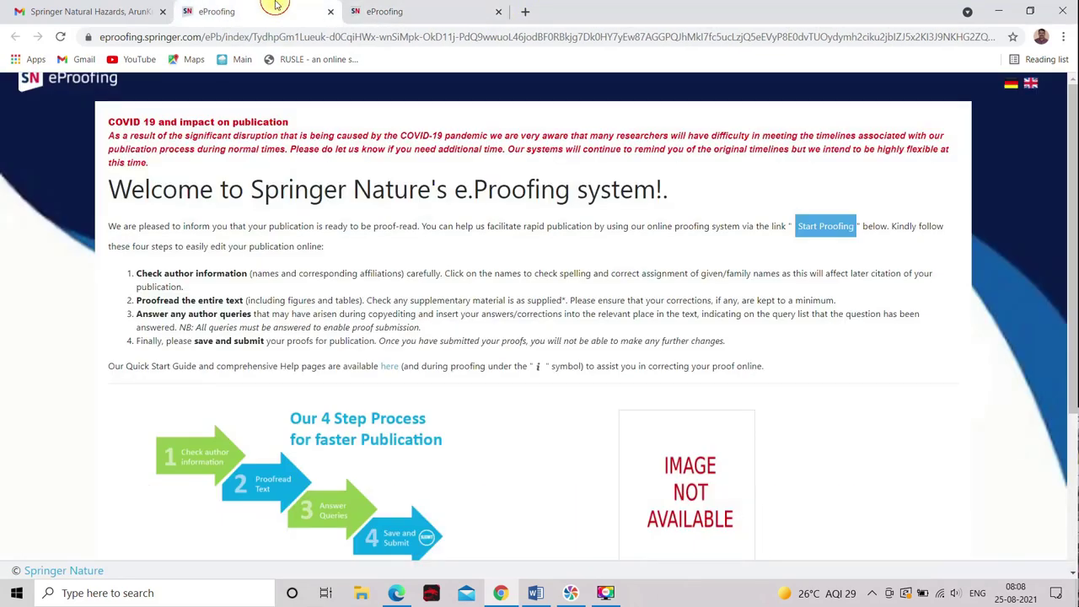
From the eProofing welcome page, start proofing again, check Chapter 20's status and reopen it to examine the submitted proof.
scroll(373, 305, down, 4)
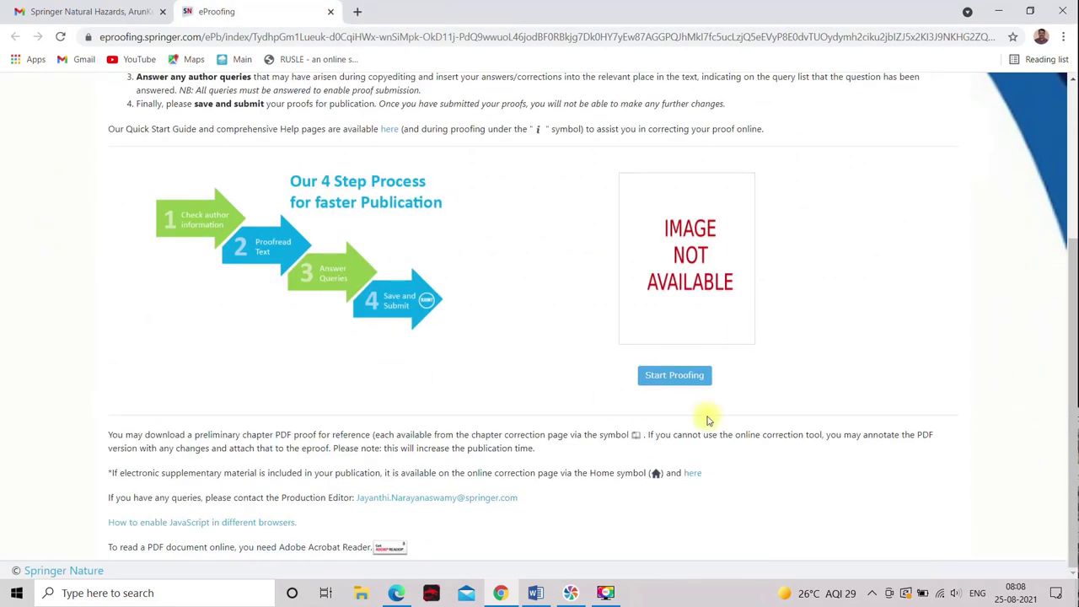
click(687, 377)
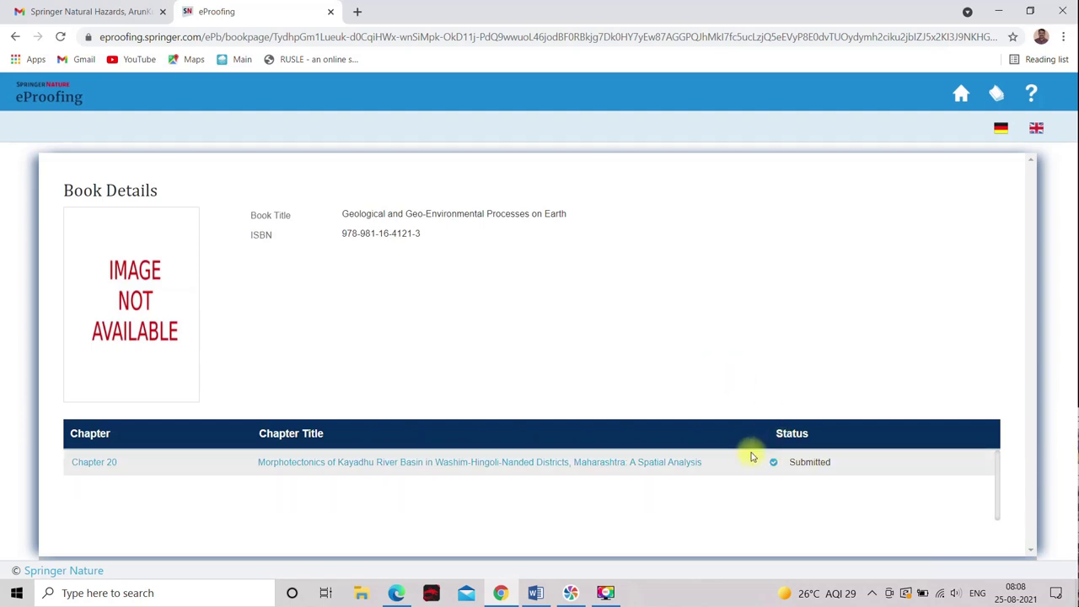
click(543, 464)
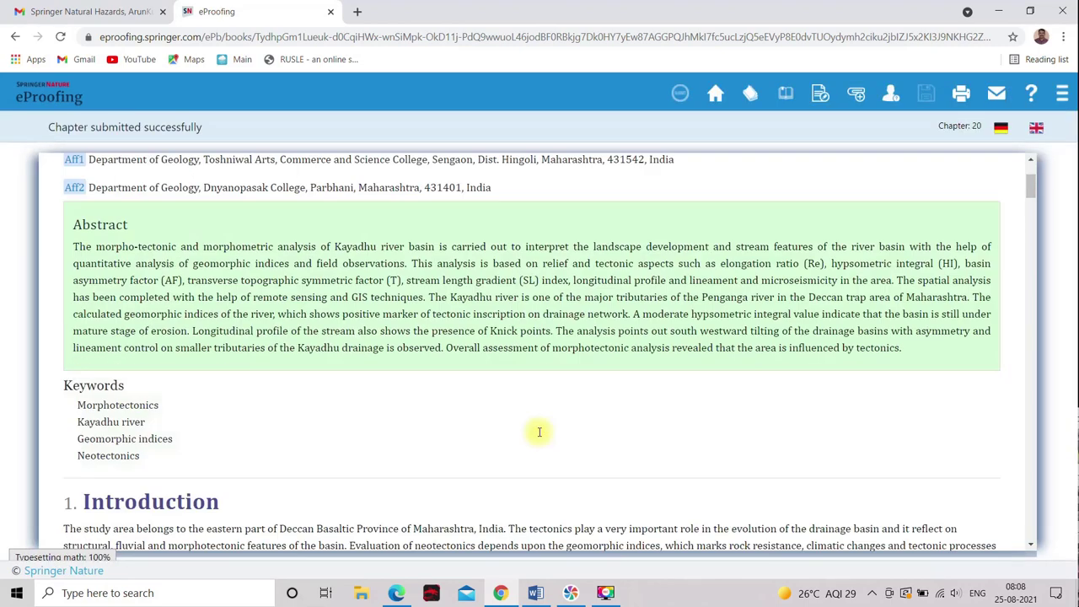
scroll(540, 434, down, 10)
scroll(540, 437, down, 4)
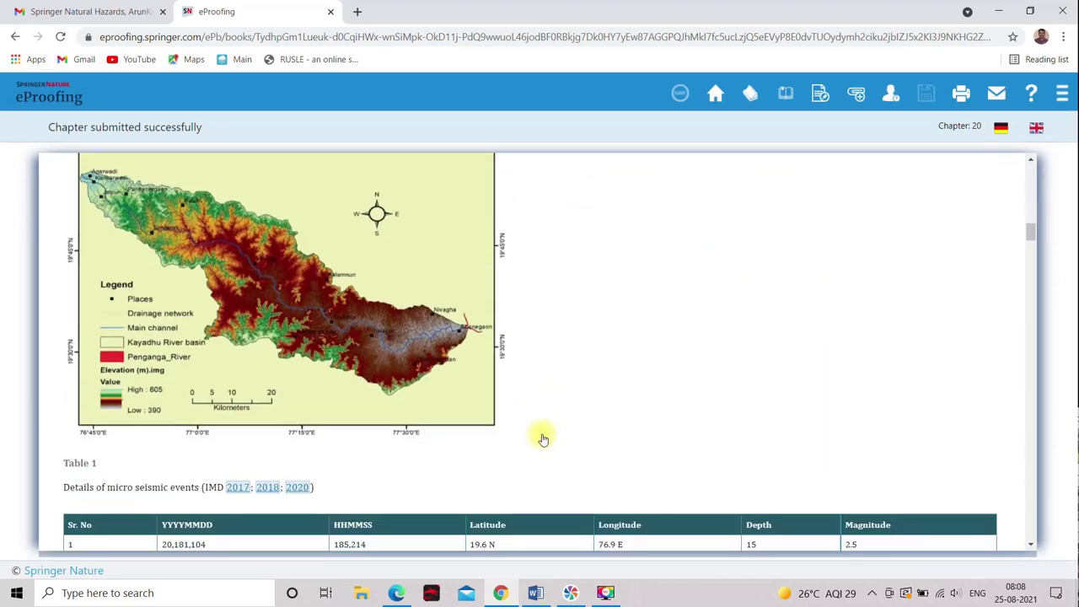
scroll(590, 426, down, 8)
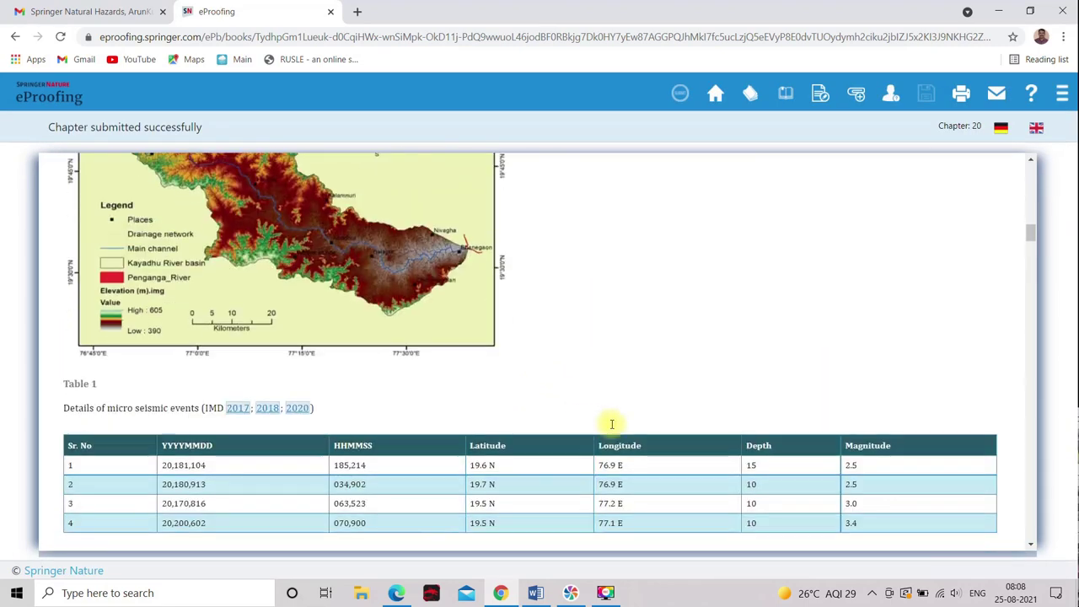
scroll(612, 427, up, 10)
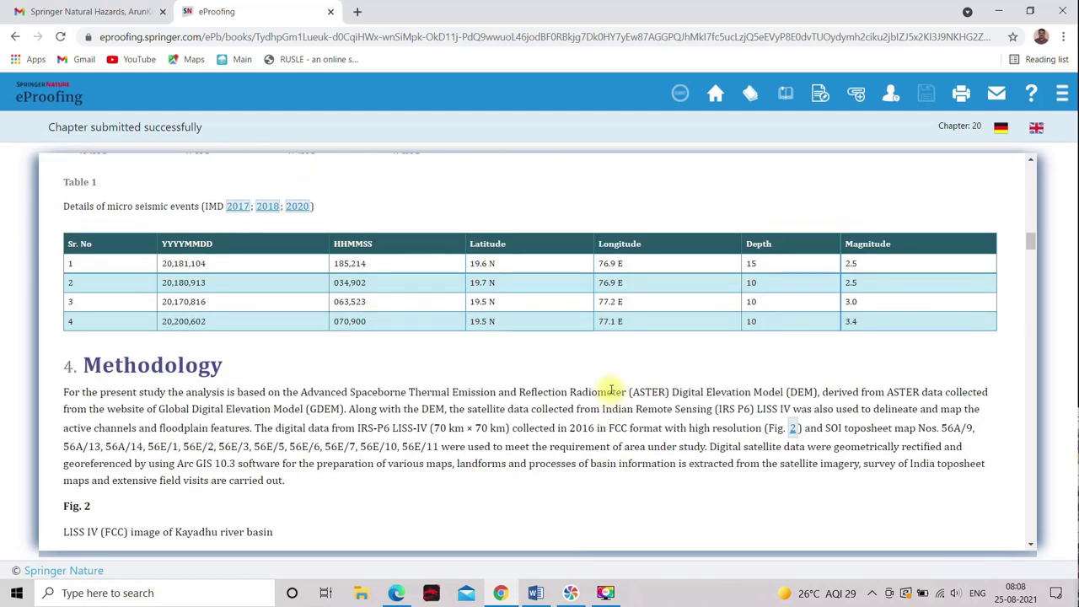